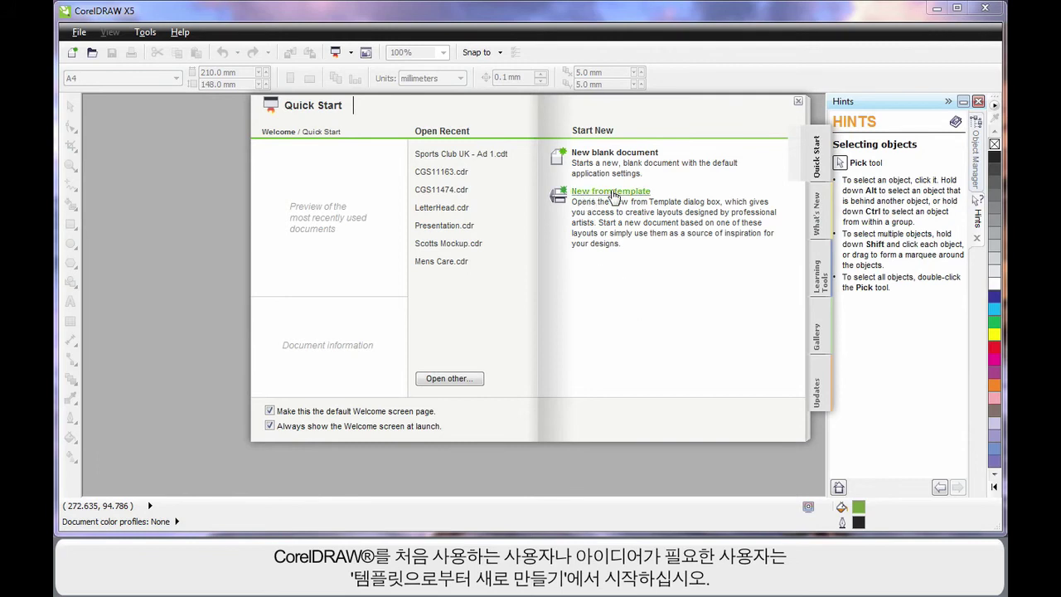
Start a new document from a template, enlarge the template thumbnails slightly and browse the Brochures category.
{"action": "left_click", "coordinate": [613, 195]}
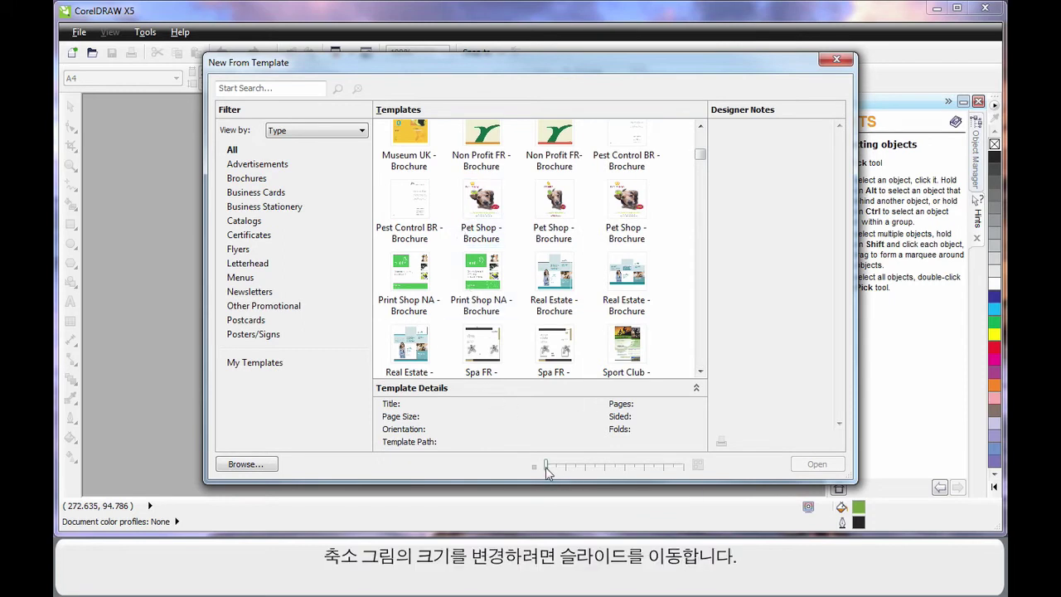
{"action": "mouse_move", "coordinate": [547, 466]}
{"action": "left_mouse_down"}
{"action": "mouse_move", "coordinate": [632, 471]}
{"action": "mouse_move", "coordinate": [553, 470]}
{"action": "left_mouse_up"}
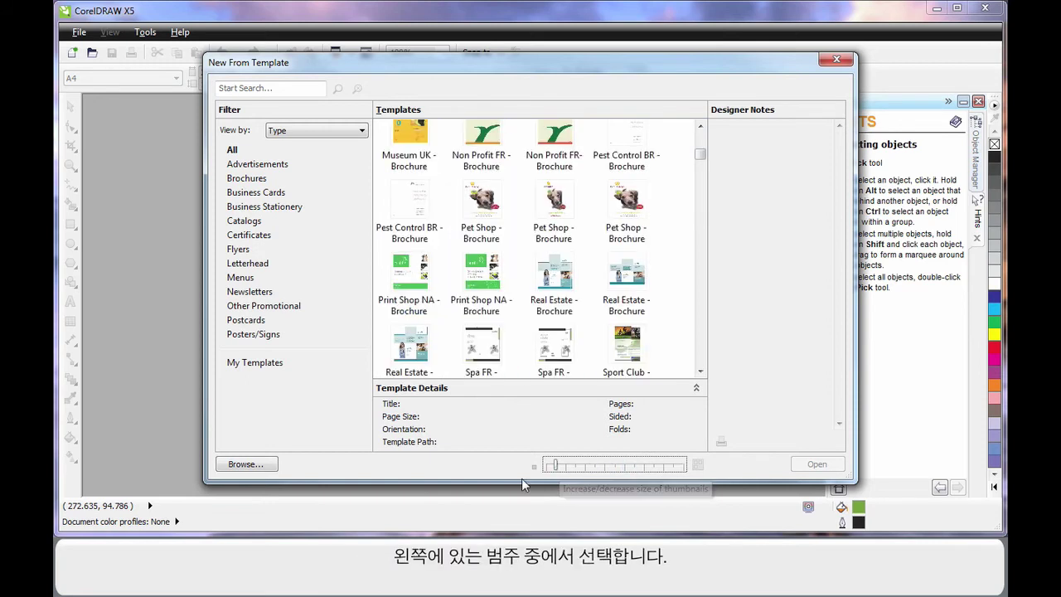
{"action": "left_click", "coordinate": [246, 181]}
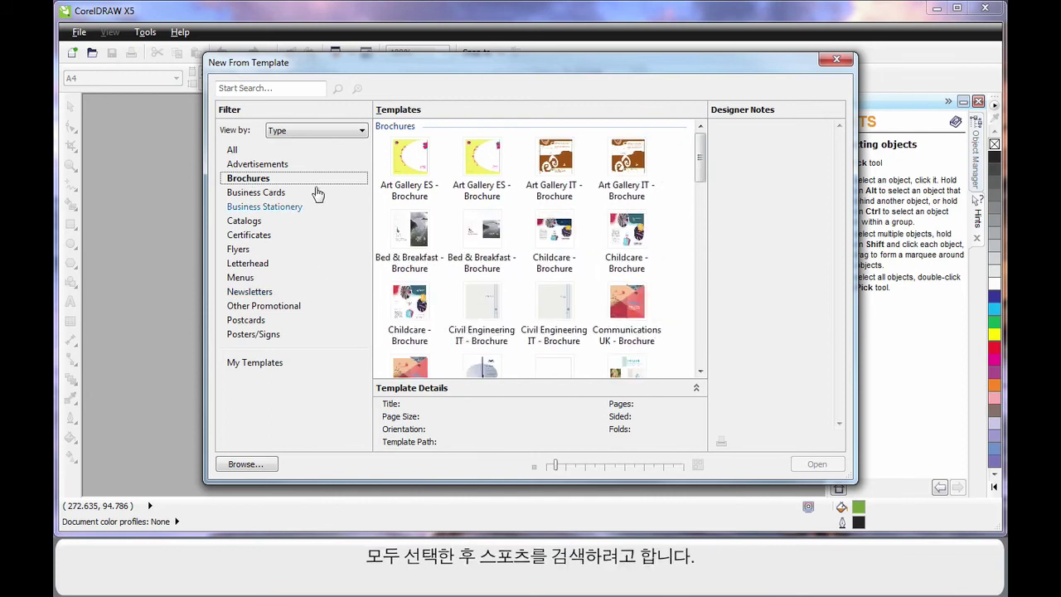
Search all template categories for "sport" and open the last Sports Club UK (A5) advertisement template.
{"action": "left_click", "coordinate": [232, 149]}
{"action": "left_click", "coordinate": [265, 88]}
{"action": "type", "text": "sport"}
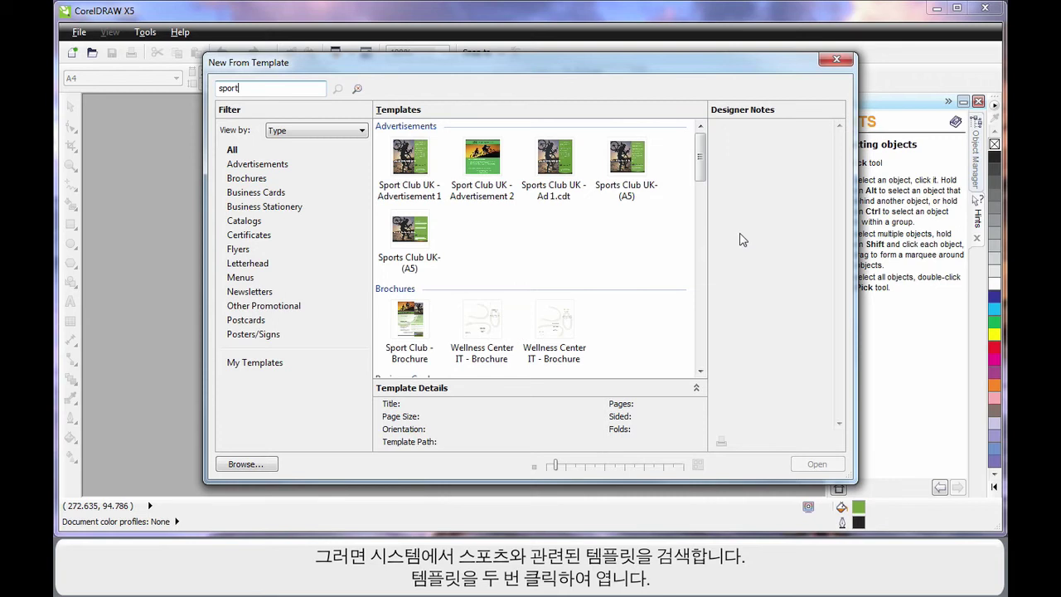
{"action": "double_click", "coordinate": [412, 234]}
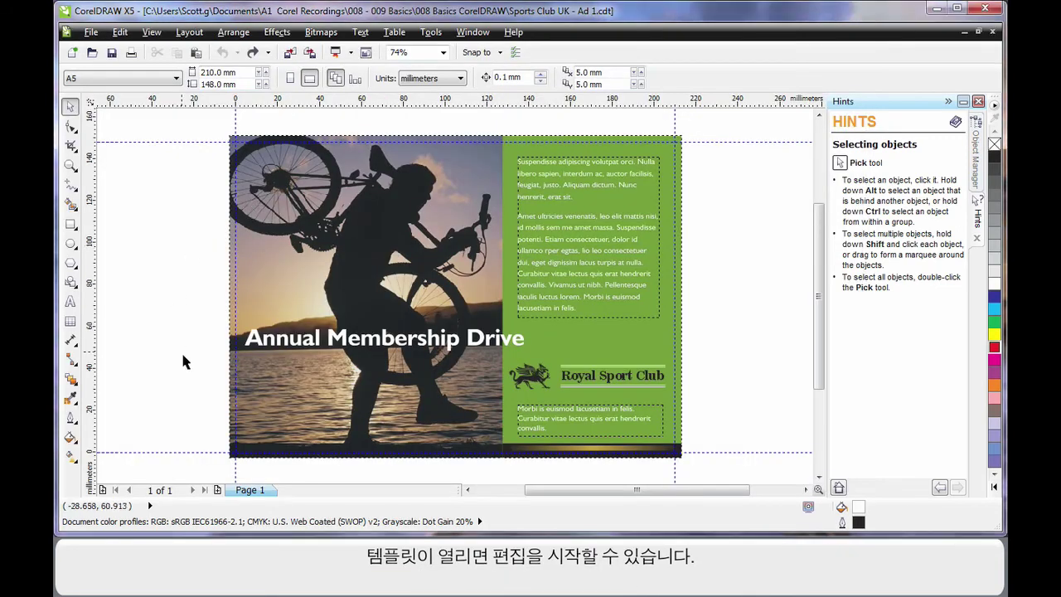
Try selecting the headline and body text, and fill the "Royal Sport Club" logo text with red.
{"action": "left_click", "coordinate": [413, 340]}
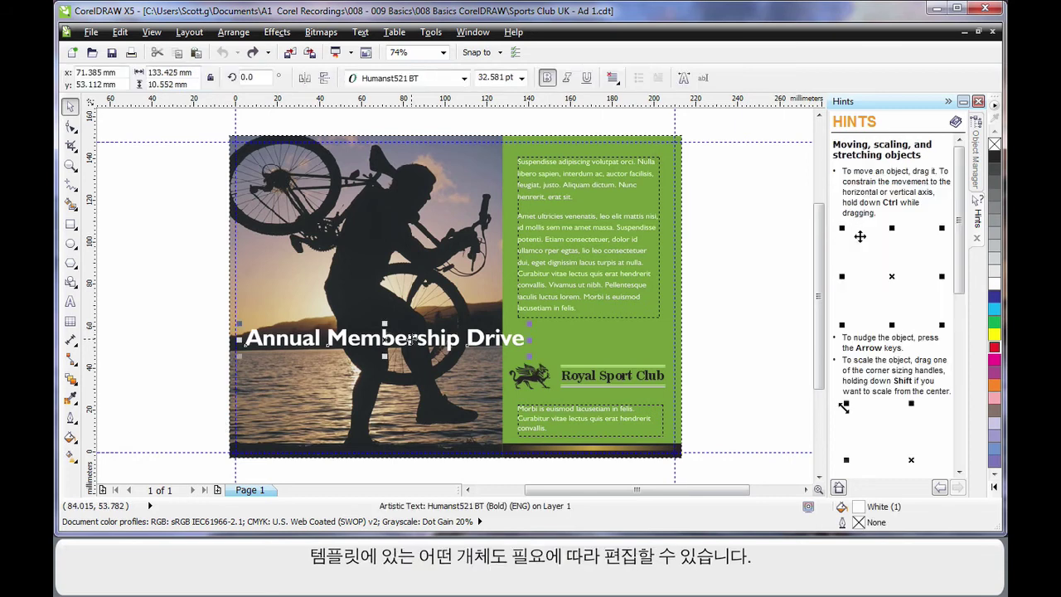
{"action": "left_click", "coordinate": [572, 238]}
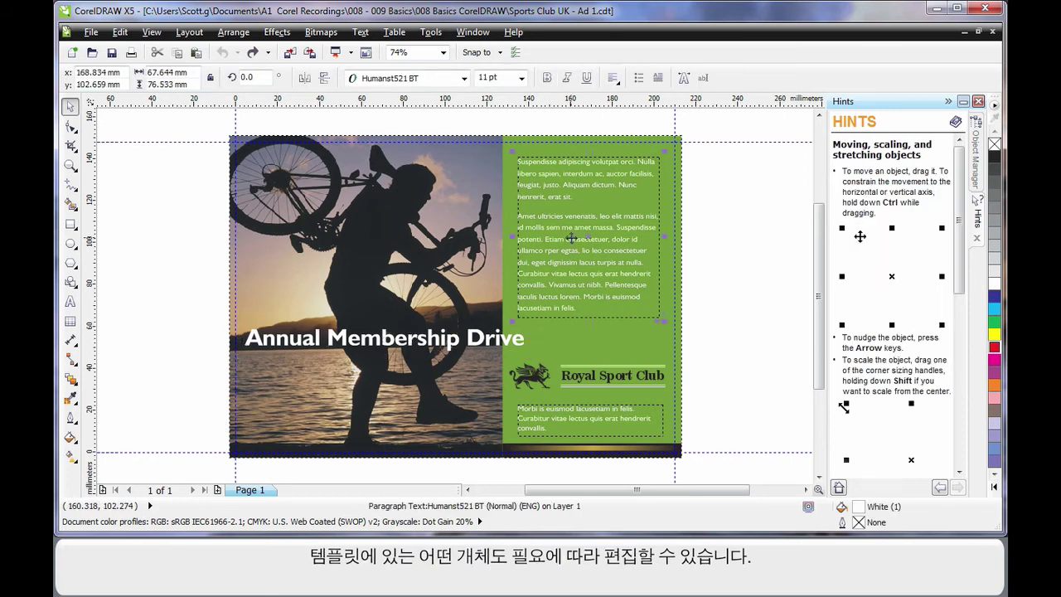
{"action": "left_click", "coordinate": [591, 376]}
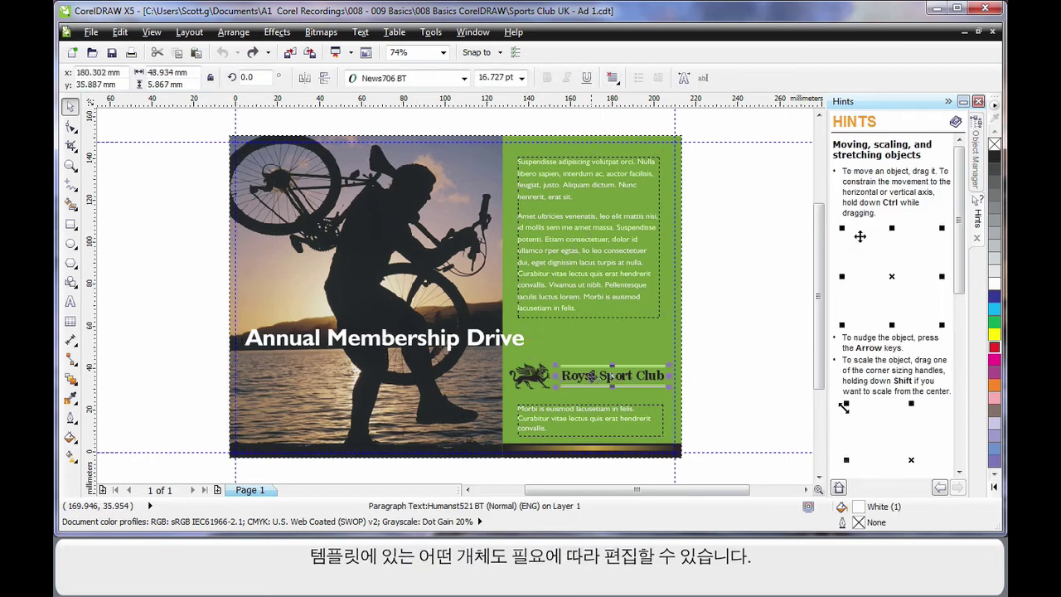
{"action": "left_click", "coordinate": [995, 347]}
Rotate the "Annual Membership Drive" headline counter-clockwise by about 17.3 degrees.
{"action": "left_click", "coordinate": [385, 340]}
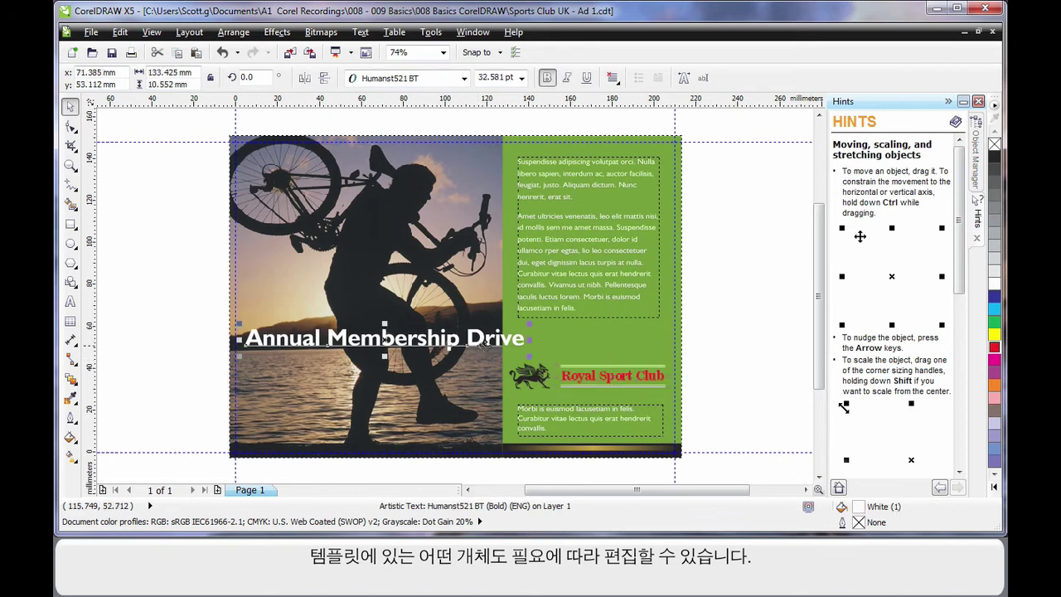
{"action": "left_click", "coordinate": [386, 340]}
{"action": "left_click_drag", "start_coordinate": [531, 357], "coordinate": [539, 310]}
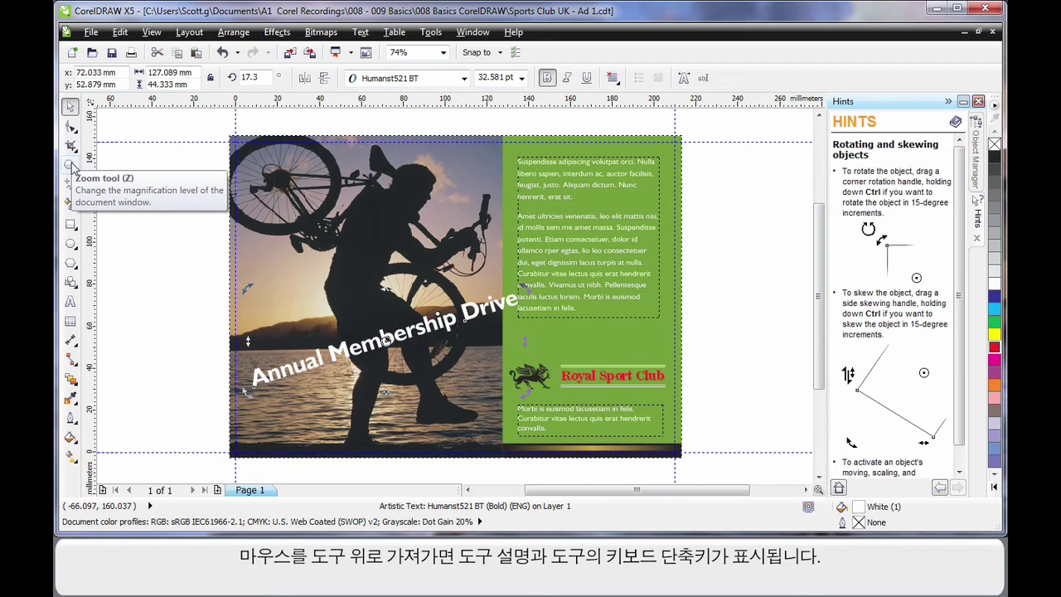
Inspect the Rectangle tool's properties, return to the Pick tool, and undo the headline rotation and red logo text fill.
{"action": "left_click", "coordinate": [70, 223]}
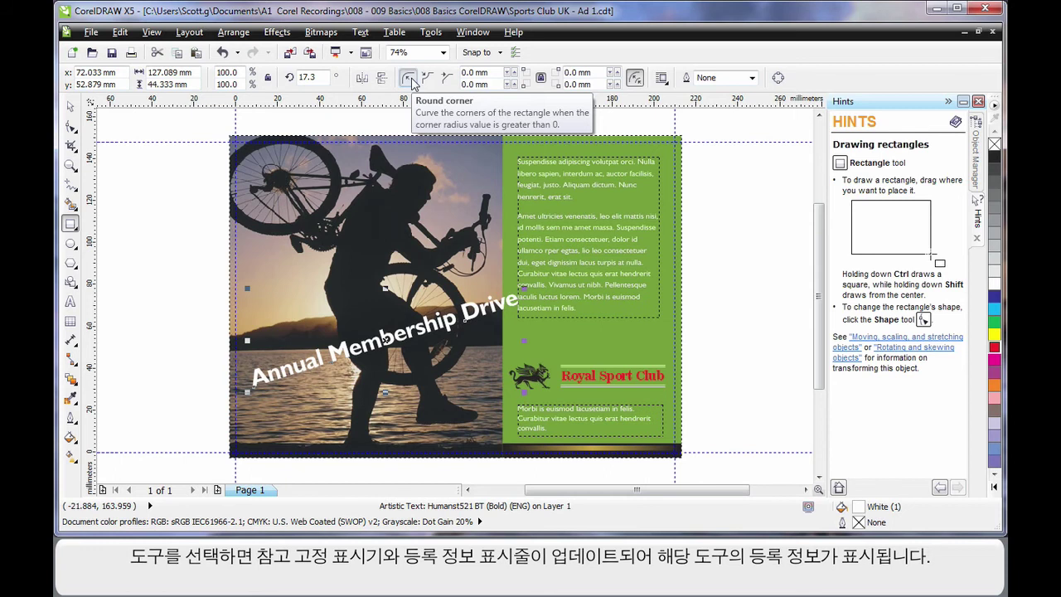
{"action": "left_click", "coordinate": [71, 106]}
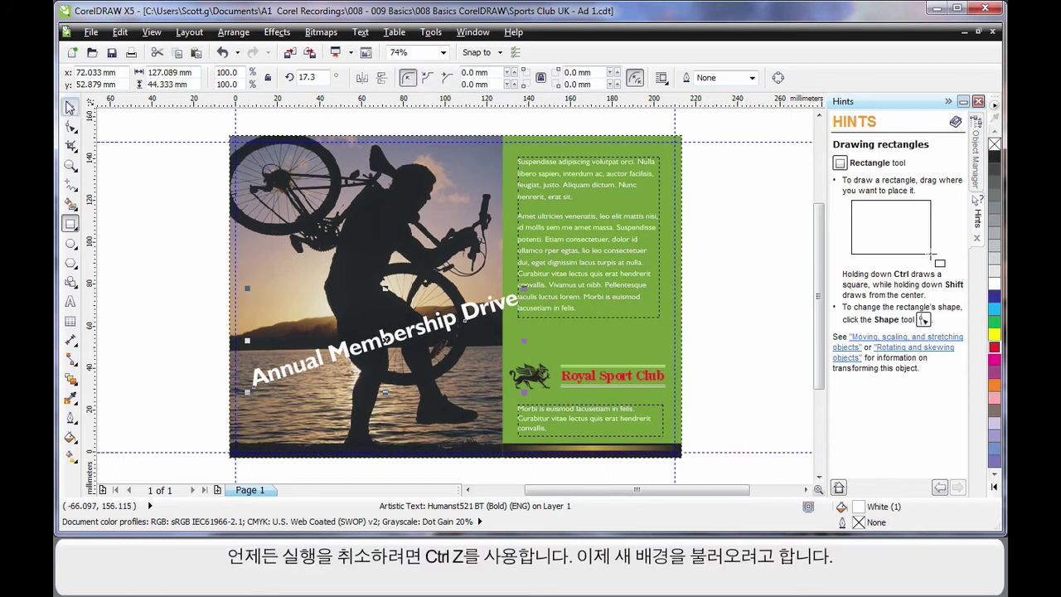
{"action": "left_click", "coordinate": [149, 196]}
{"action": "key", "text": "ctrl+z"}
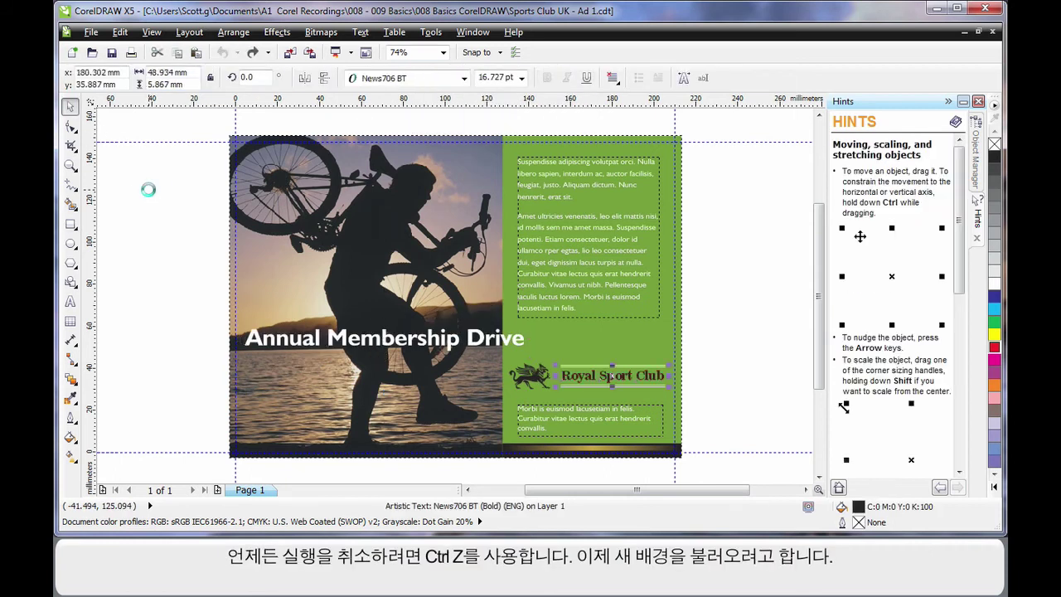
{"action": "left_click", "coordinate": [156, 229]}
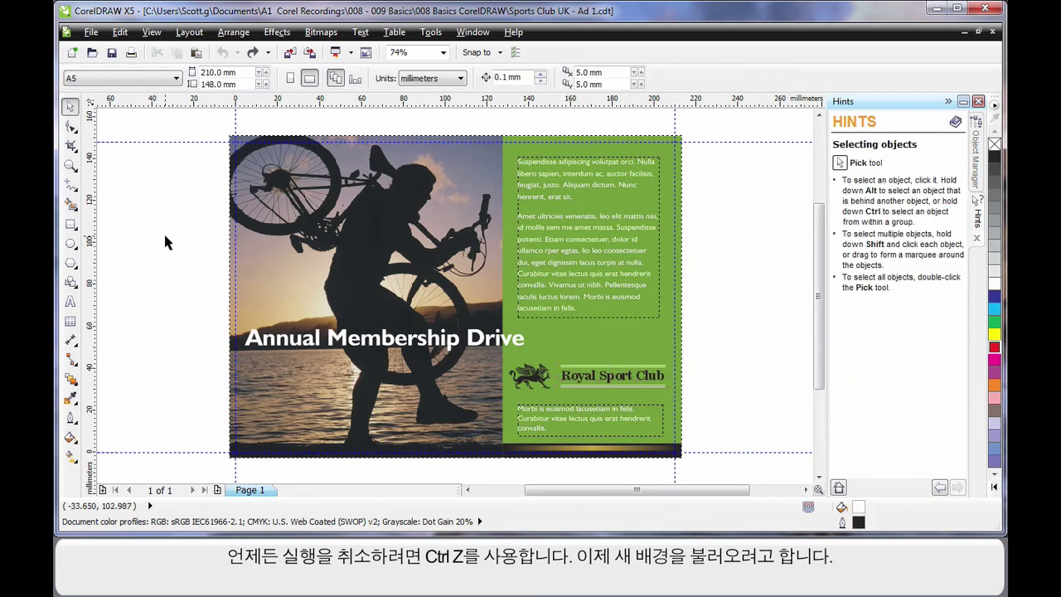
Import PH00896.jpg from the DVD's Undersea photos folder and place it centred on the page.
{"action": "left_click", "coordinate": [289, 55]}
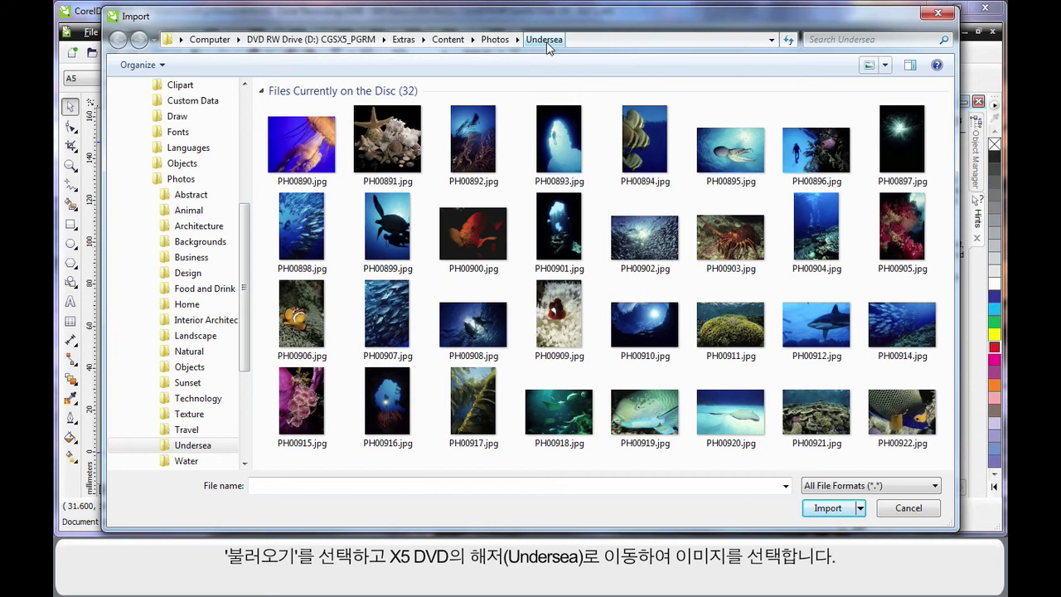
{"action": "left_click", "coordinate": [806, 137]}
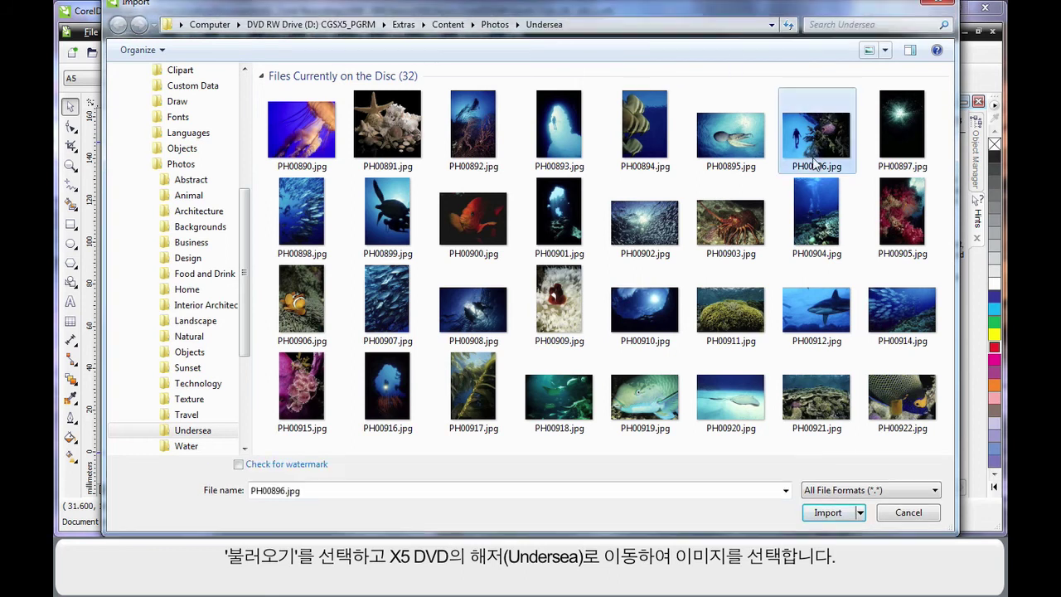
{"action": "double_click", "coordinate": [808, 126]}
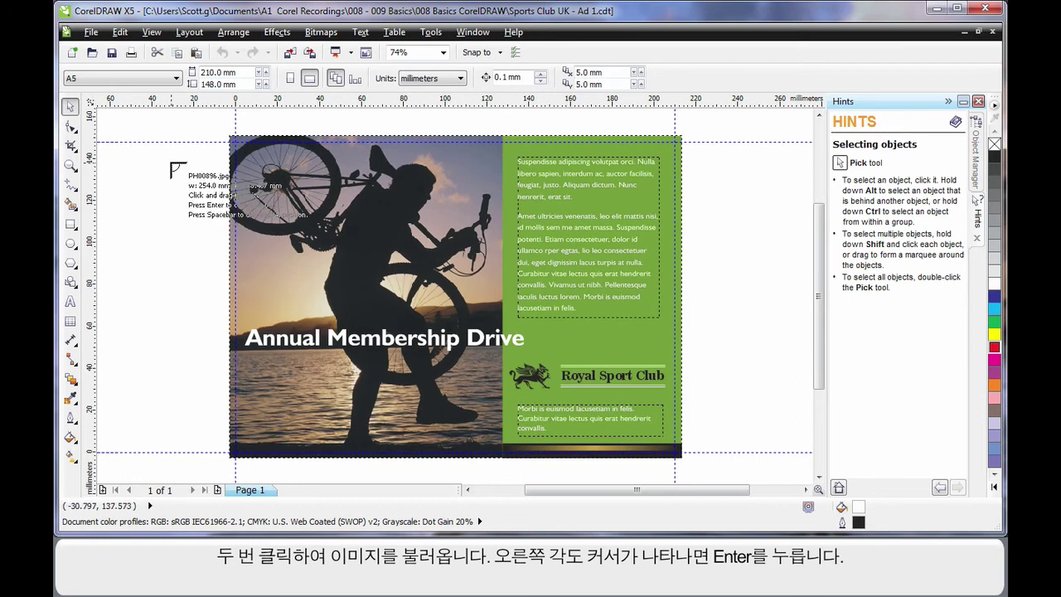
{"action": "key", "text": "Return"}
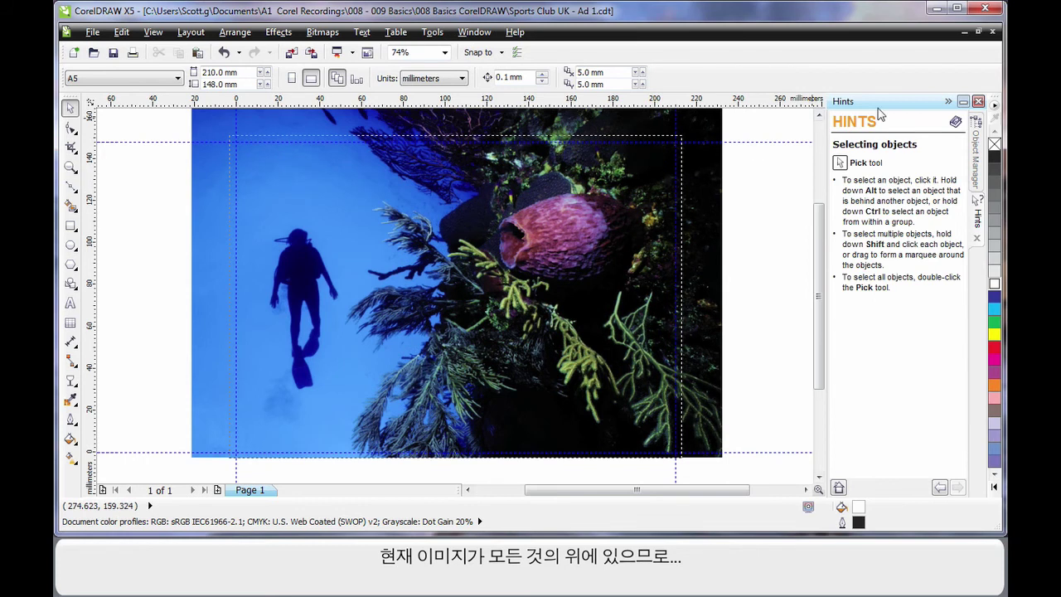
Move PH00896.jpg to the bottom of Layer 1's stacking order in the Object Manager.
{"action": "left_click", "coordinate": [978, 152]}
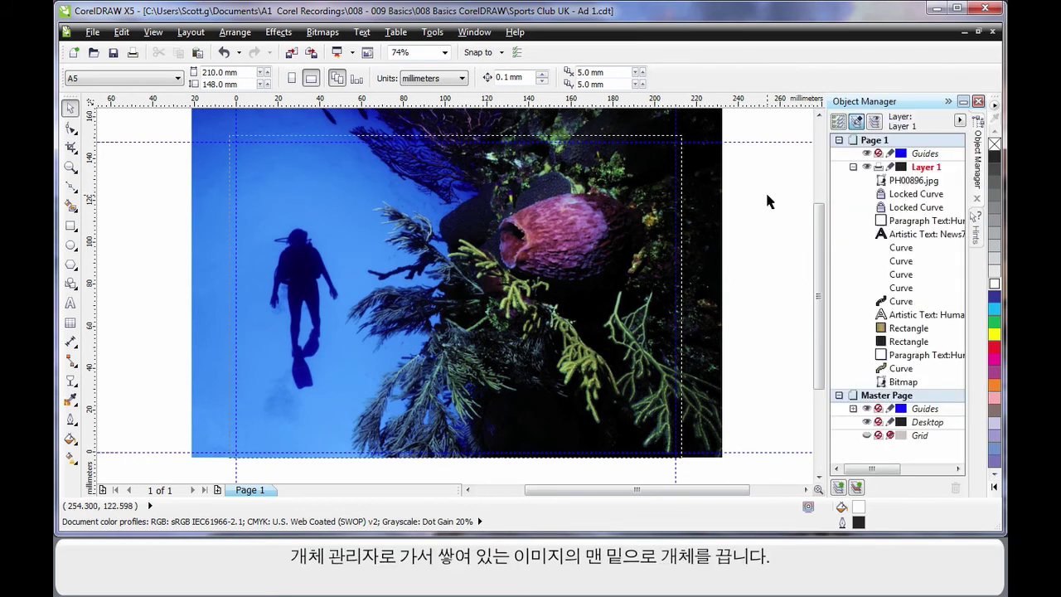
{"action": "left_click", "coordinate": [701, 192]}
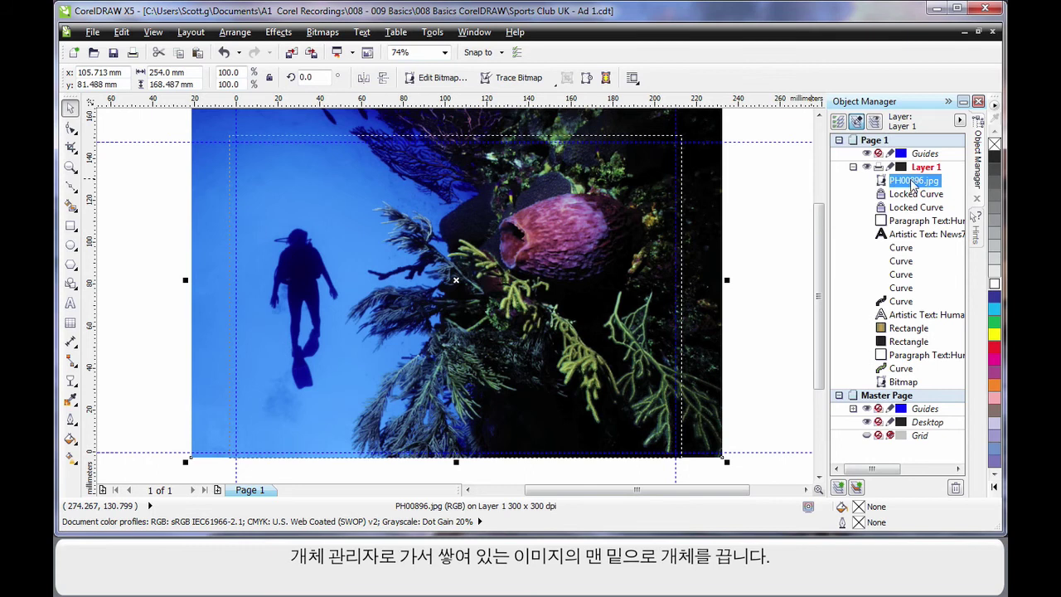
{"action": "left_click_drag", "start_coordinate": [912, 184], "coordinate": [918, 389]}
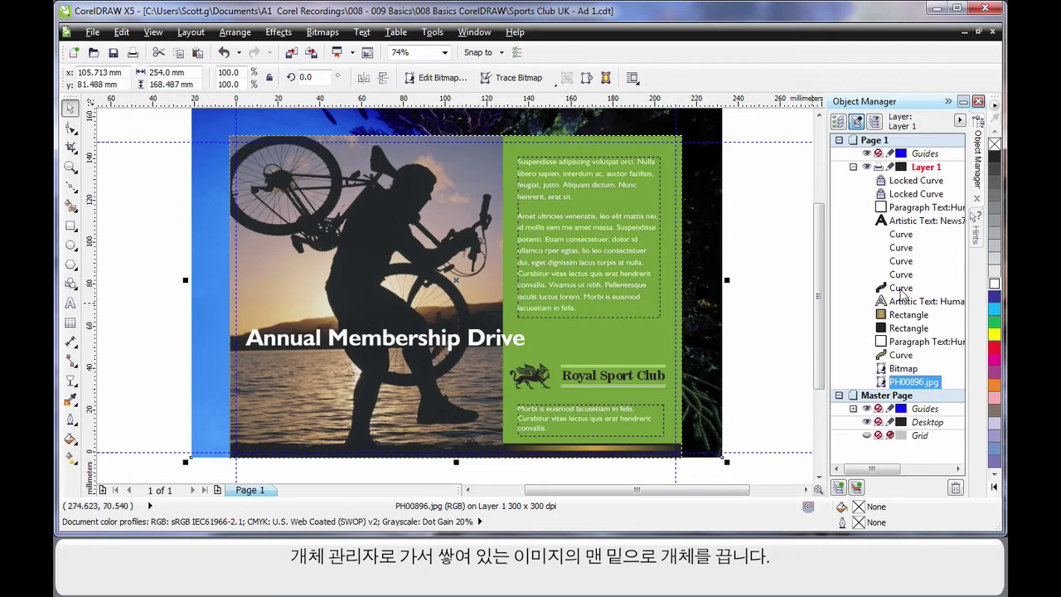
Delete the bitmap of the man carrying a bicycle.
{"action": "left_click", "coordinate": [763, 287]}
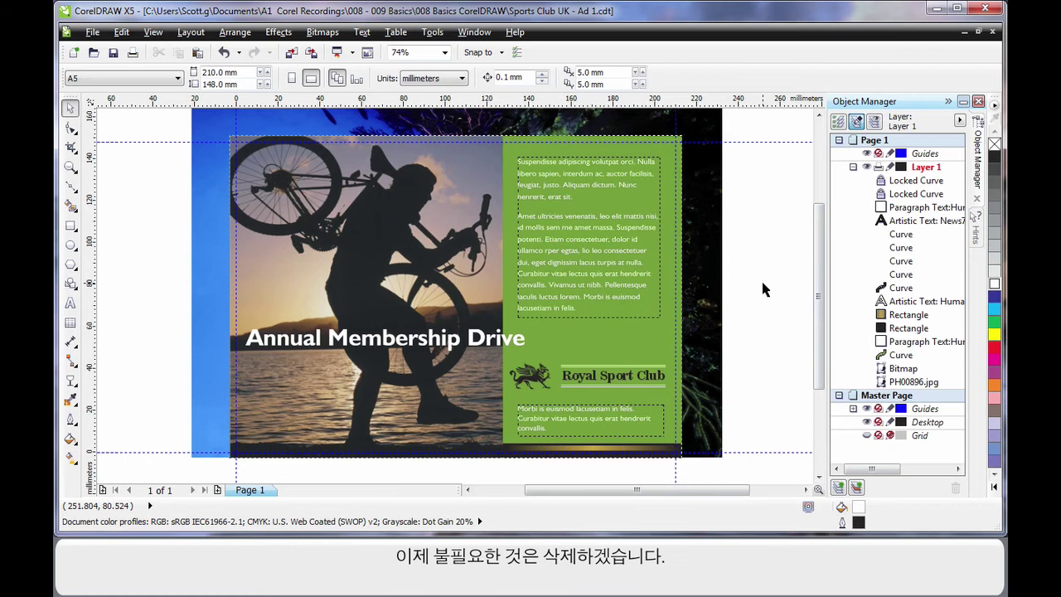
{"action": "left_click", "coordinate": [435, 230]}
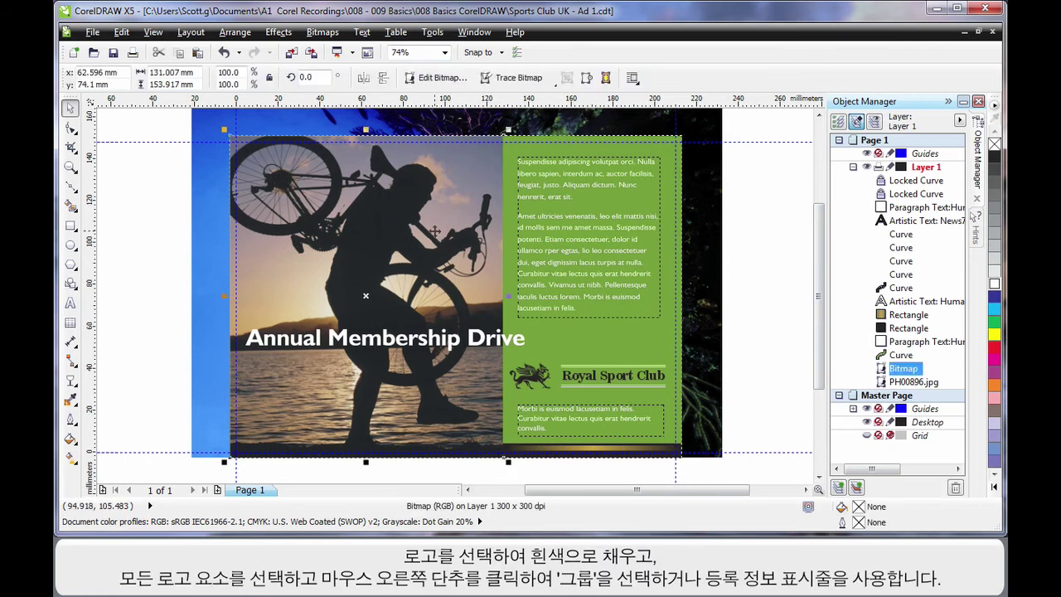
{"action": "key", "text": "Delete"}
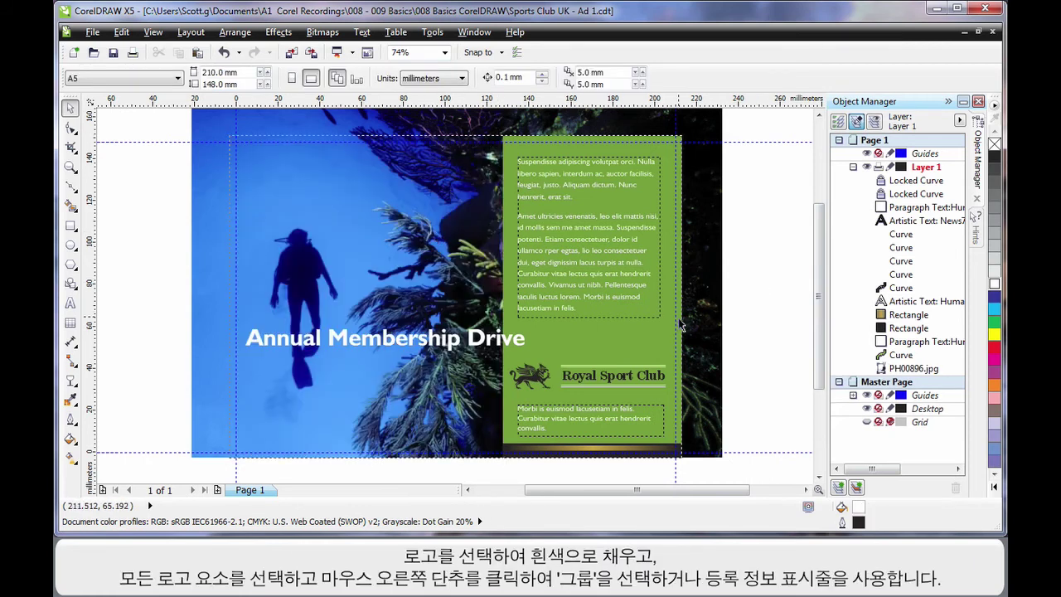
Fill the "Royal Sport Club" logo text and the winged lion emblem with white.
{"action": "left_click", "coordinate": [650, 380]}
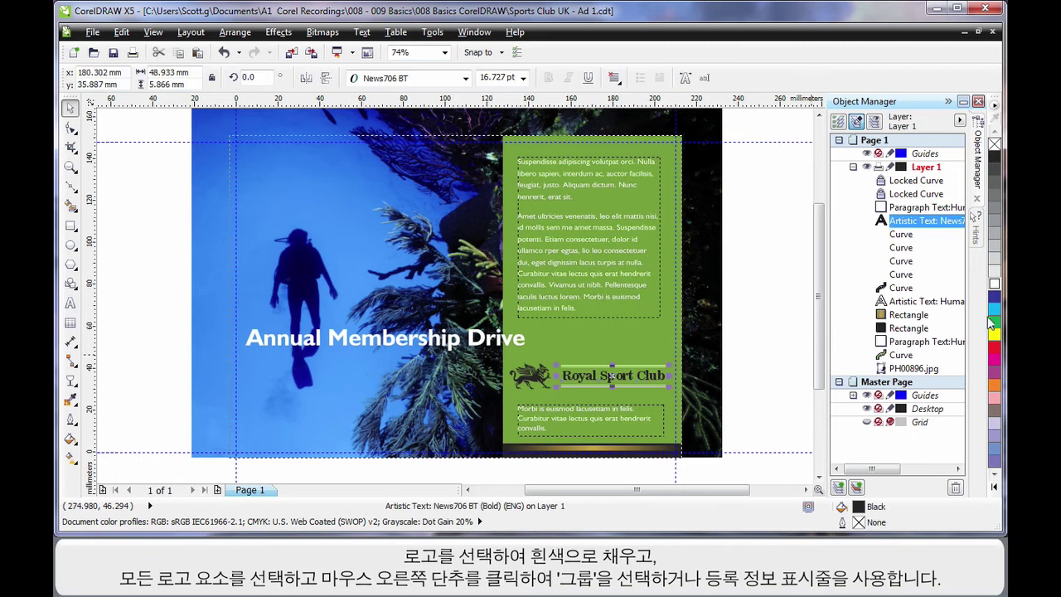
{"action": "left_click", "coordinate": [537, 379]}
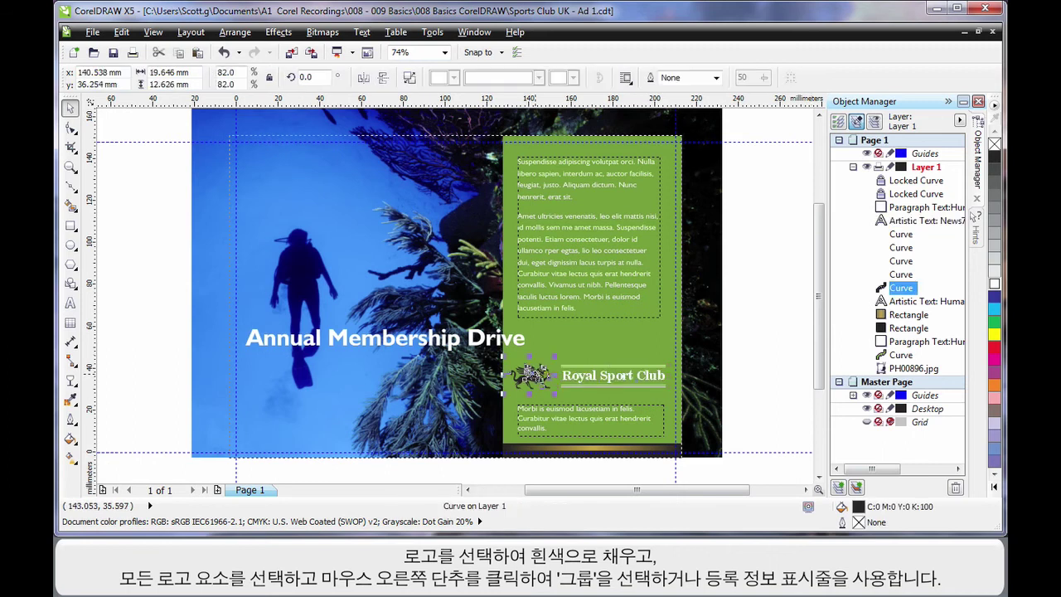
{"action": "left_click", "coordinate": [996, 284]}
Group the logo's text, lines and lion emblem into a single object.
{"action": "left_click_drag", "start_coordinate": [759, 347], "coordinate": [500, 408]}
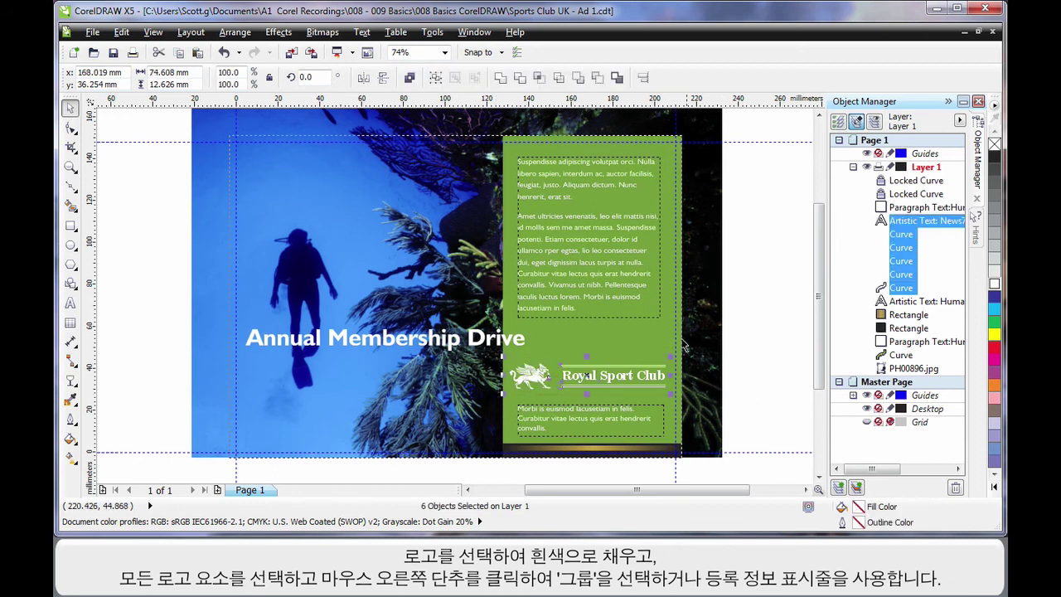
{"action": "right_click", "coordinate": [903, 252]}
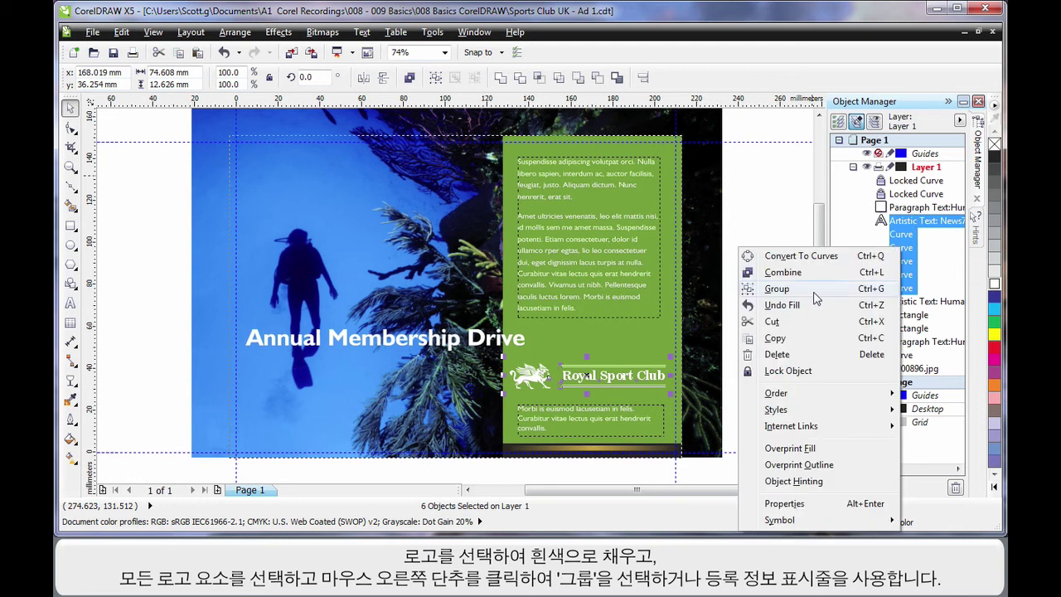
{"action": "left_click", "coordinate": [436, 79]}
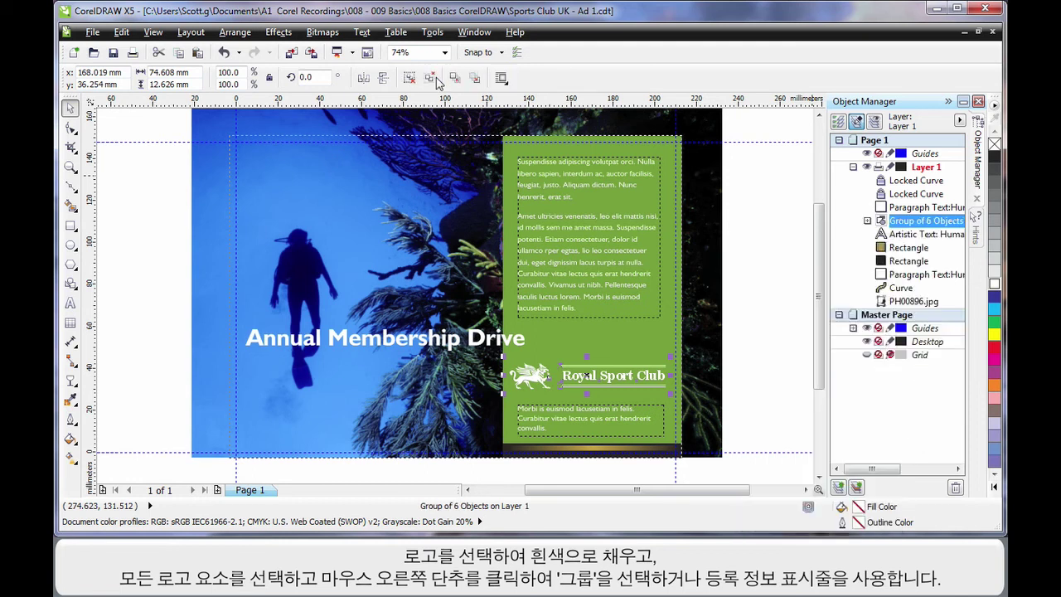
{"action": "left_click", "coordinate": [735, 350]}
Move the grouped logo beneath the "Annual Membership Drive" headline and enlarge it.
{"action": "left_click", "coordinate": [651, 385]}
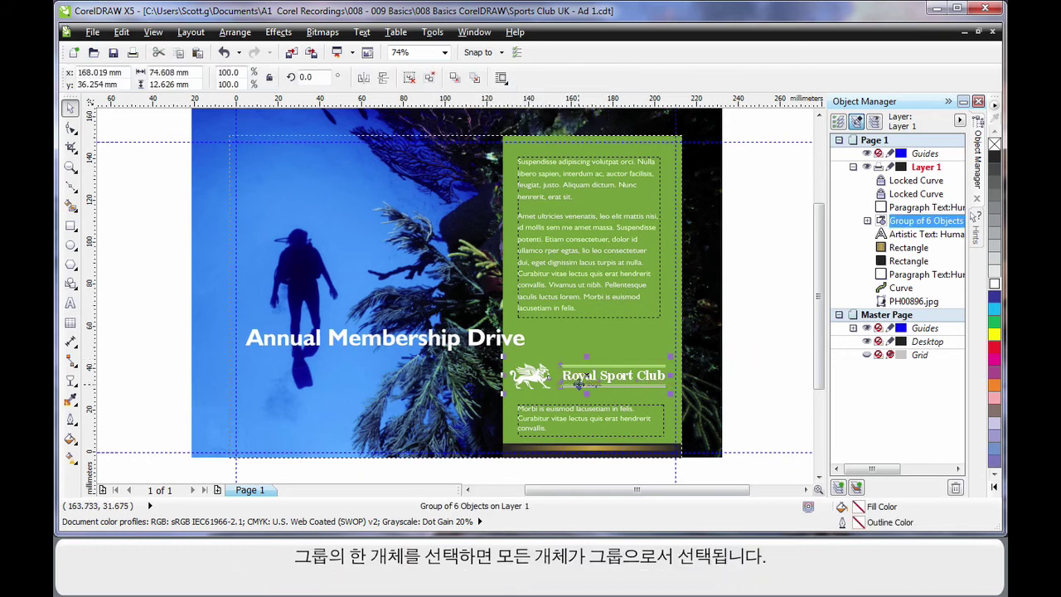
{"action": "left_click_drag", "start_coordinate": [584, 379], "coordinate": [315, 373]}
{"action": "left_click_drag", "start_coordinate": [409, 388], "coordinate": [457, 395]}
Select the headline and the logo together and move them up over the diver's legs.
{"action": "left_click_drag", "start_coordinate": [159, 302], "coordinate": [546, 400]}
{"action": "left_click_drag", "start_coordinate": [387, 360], "coordinate": [392, 317]}
{"action": "left_click_drag", "start_coordinate": [296, 323], "coordinate": [297, 321]}
Delete the green block, the small paragraph text and the dark and gold bars at the page's lower edge.
{"action": "left_click", "coordinate": [614, 352]}
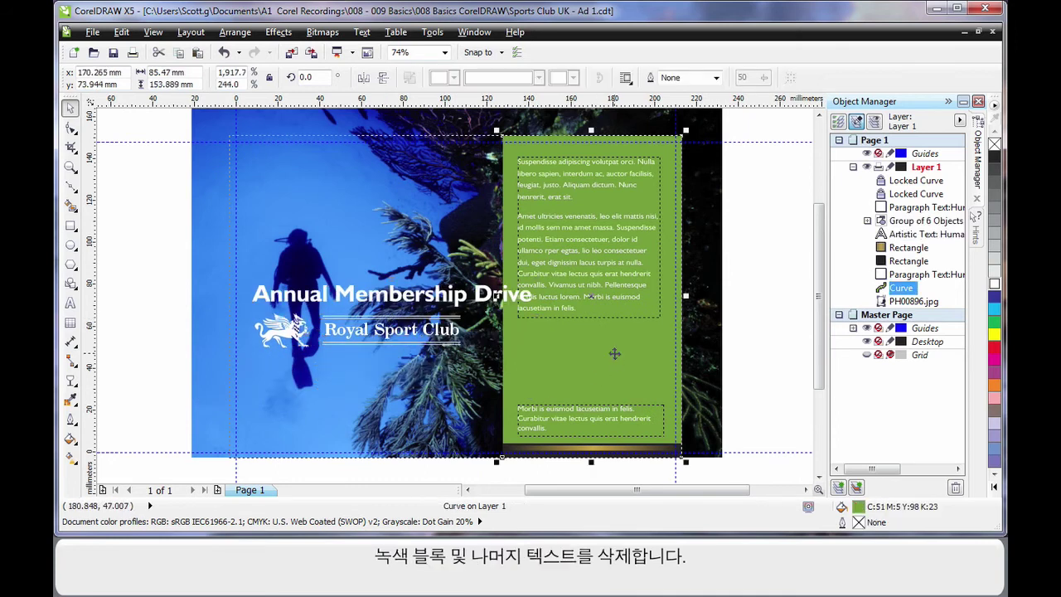
{"action": "key", "text": "Delete"}
{"action": "left_click_drag", "start_coordinate": [764, 362], "coordinate": [469, 467]}
{"action": "key", "text": "Delete"}
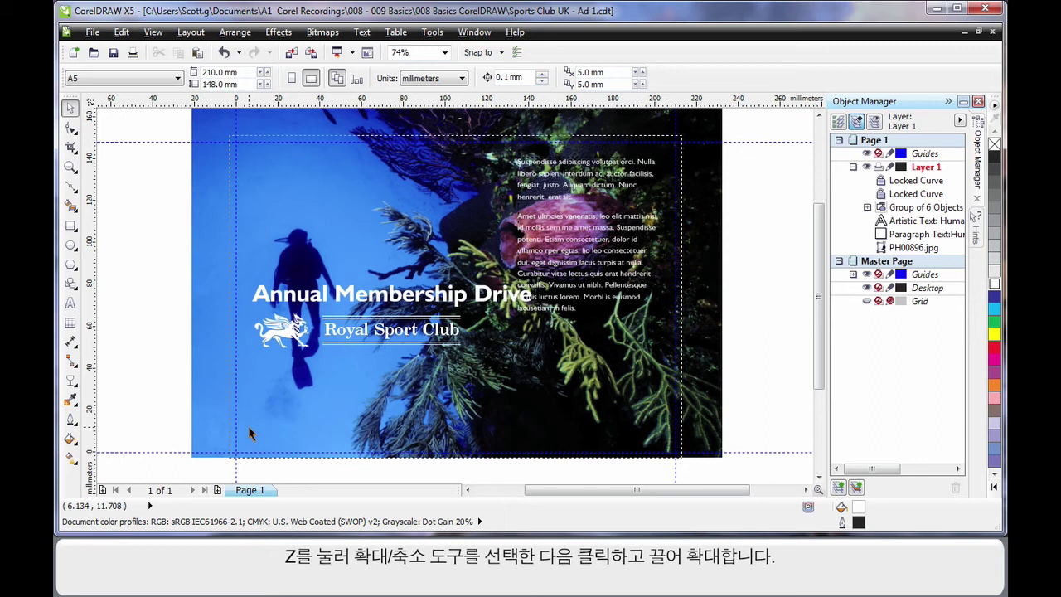
Add "UK" to the end of the "Royal Sport Club" text inside the grouped logo.
{"action": "key", "text": "z"}
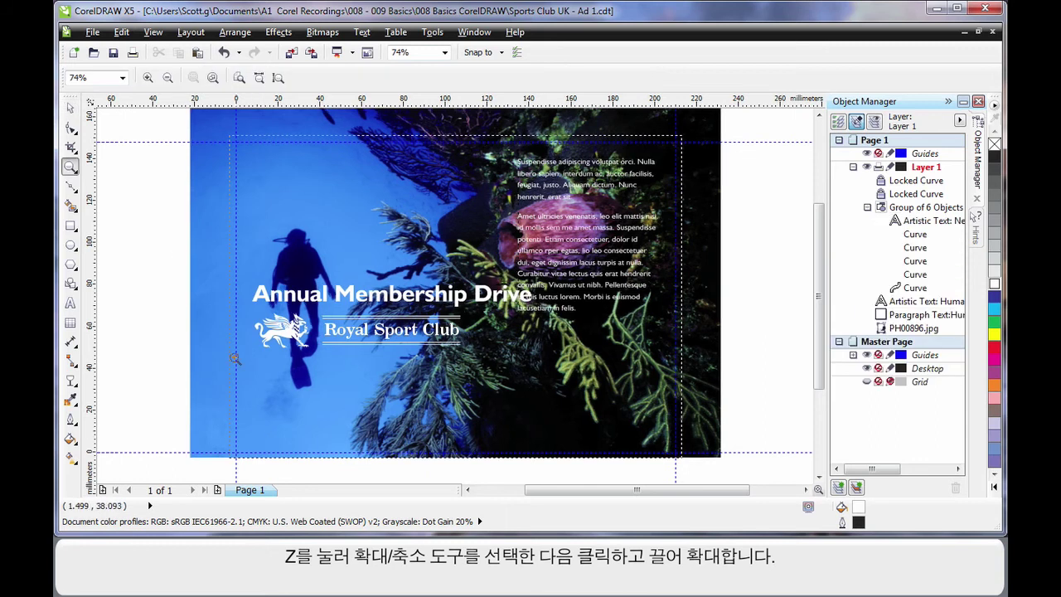
{"action": "left_click_drag", "start_coordinate": [174, 249], "coordinate": [552, 469]}
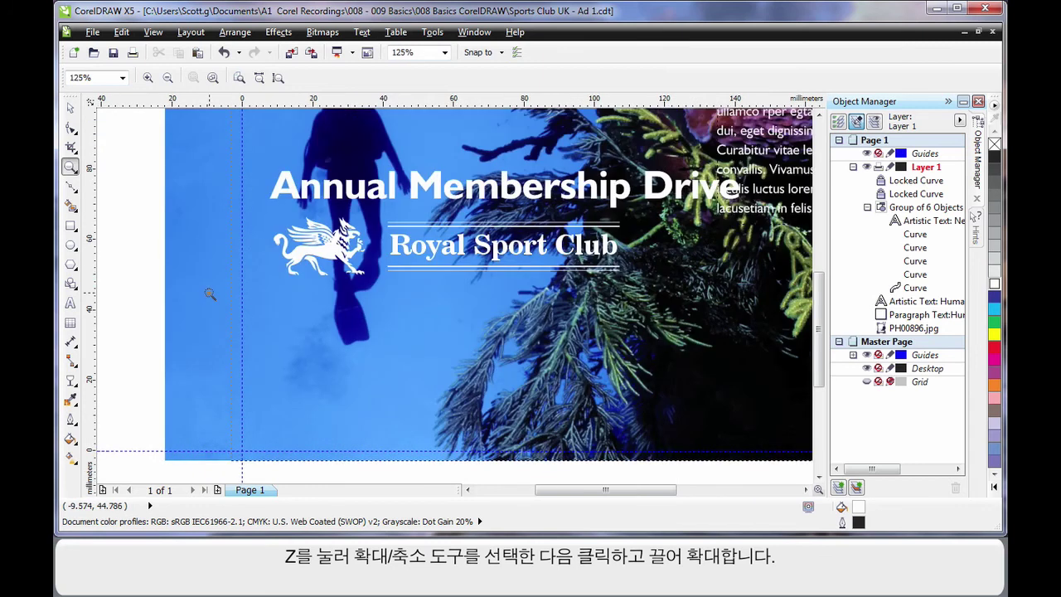
{"action": "left_click", "coordinate": [70, 306]}
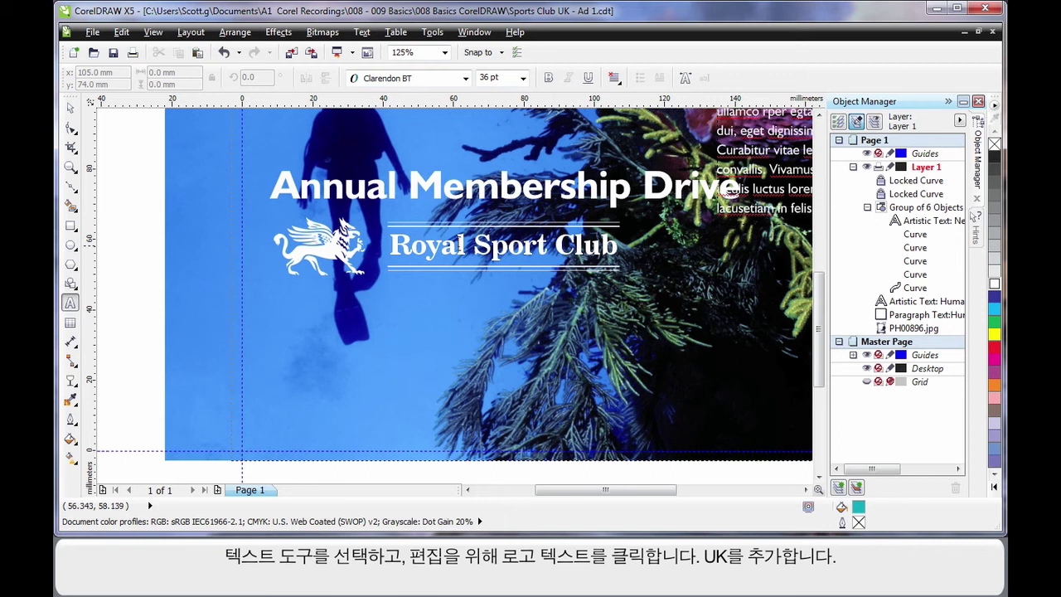
{"action": "left_click", "coordinate": [618, 250]}
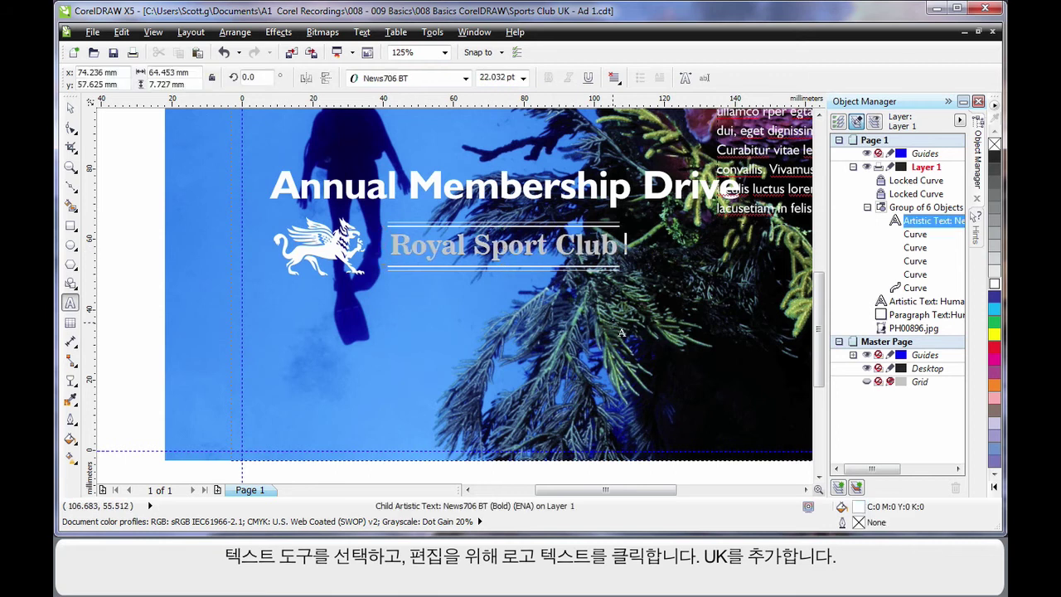
{"action": "type", "text": "UK"}
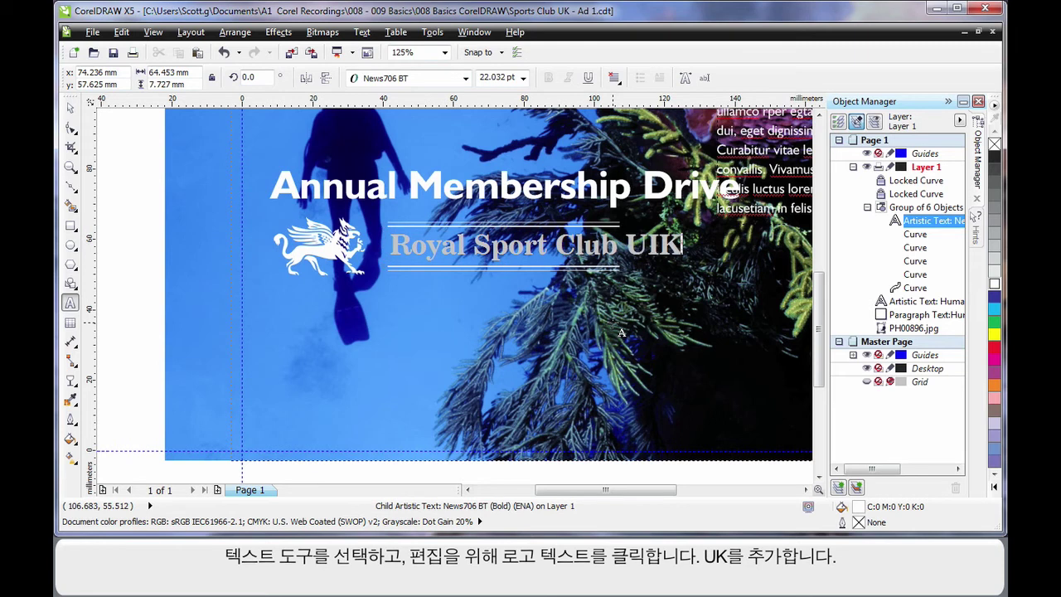
{"action": "key", "text": "BackSpace"}
{"action": "key", "text": "BackSpace"}
{"action": "type", "text": "K"}
Shrink the logo text to about 18 pt to match the line width and nudge it down about 0.9 mm between the lines.
{"action": "left_click", "coordinate": [70, 108]}
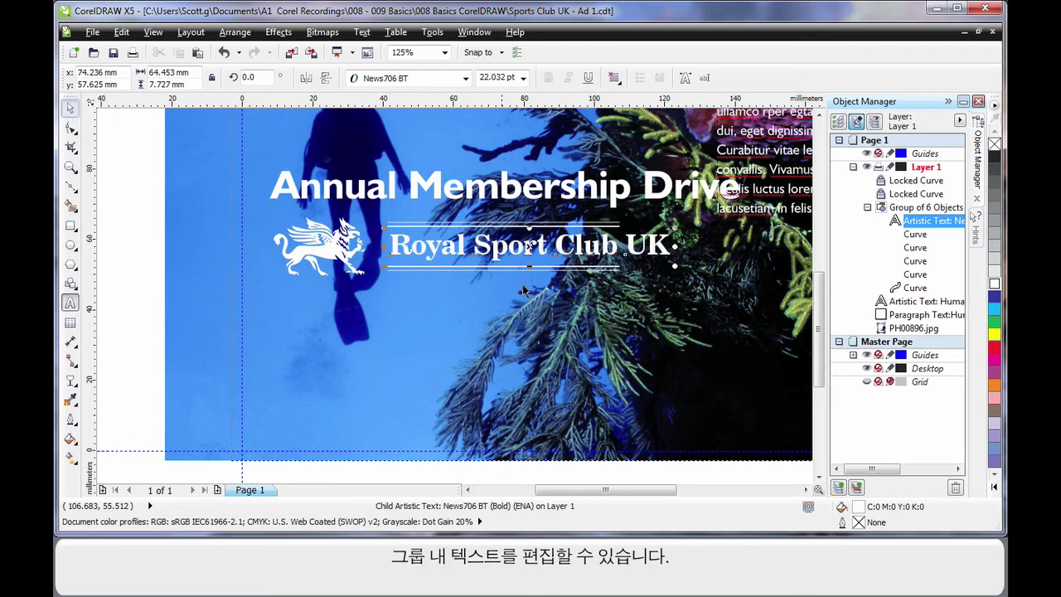
{"action": "left_click_drag", "start_coordinate": [675, 266], "coordinate": [623, 270]}
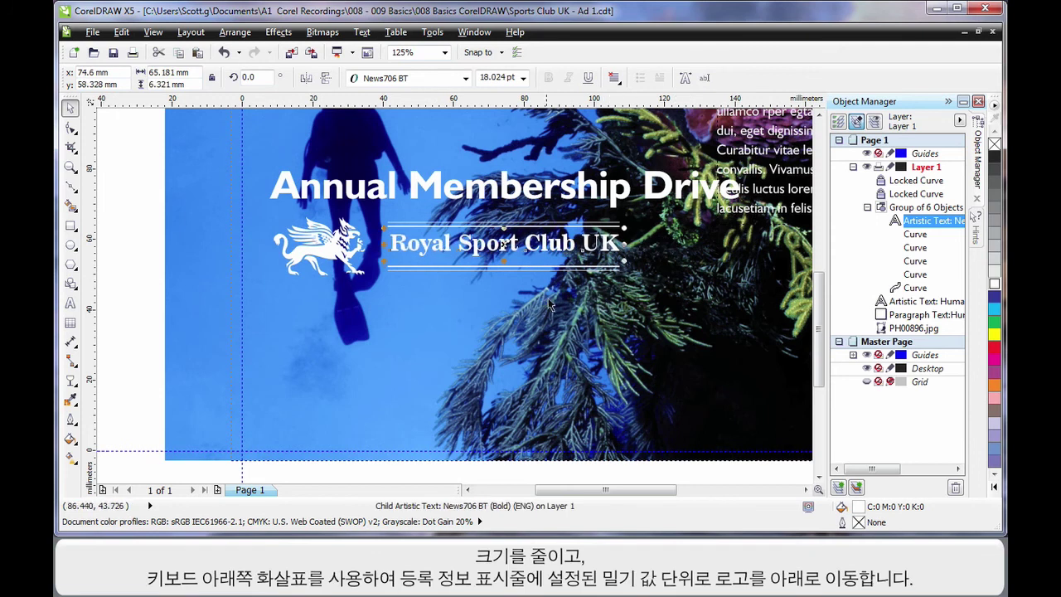
{"action": "key", "text": "Down"}
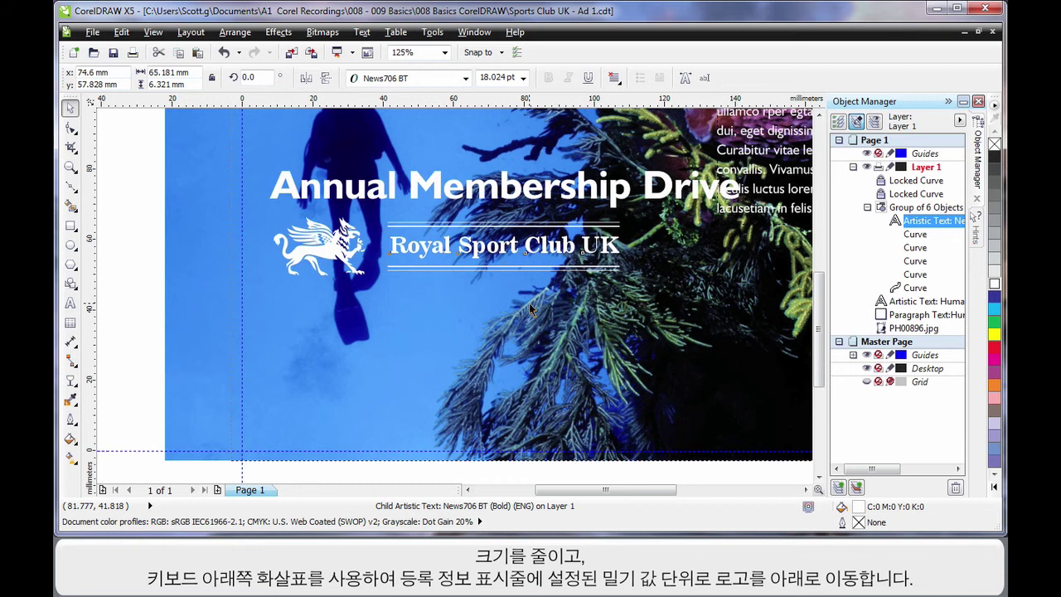
{"action": "key", "text": "Down"}
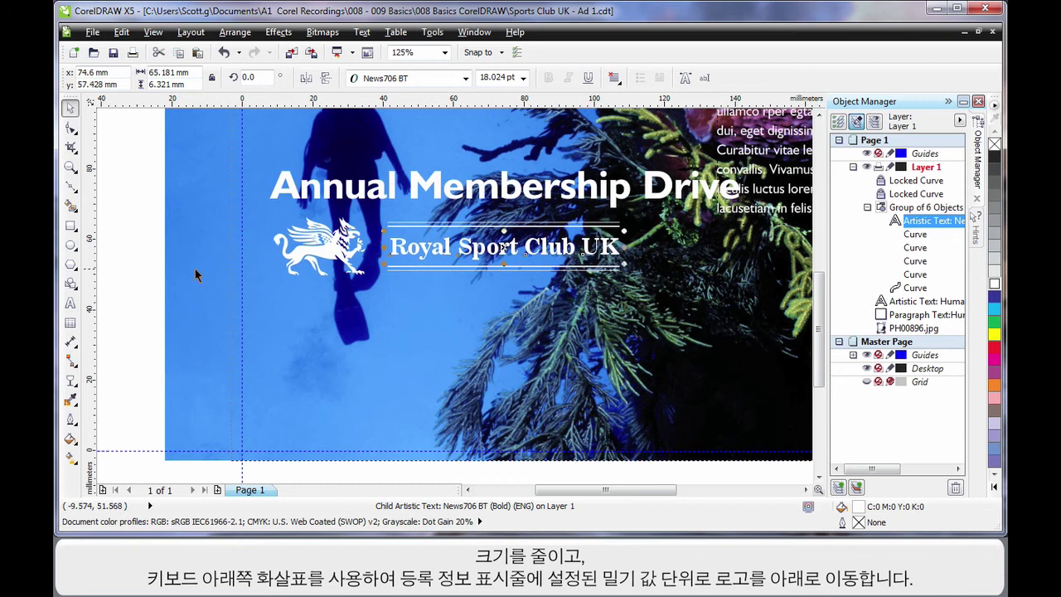
{"action": "left_click", "coordinate": [135, 230]}
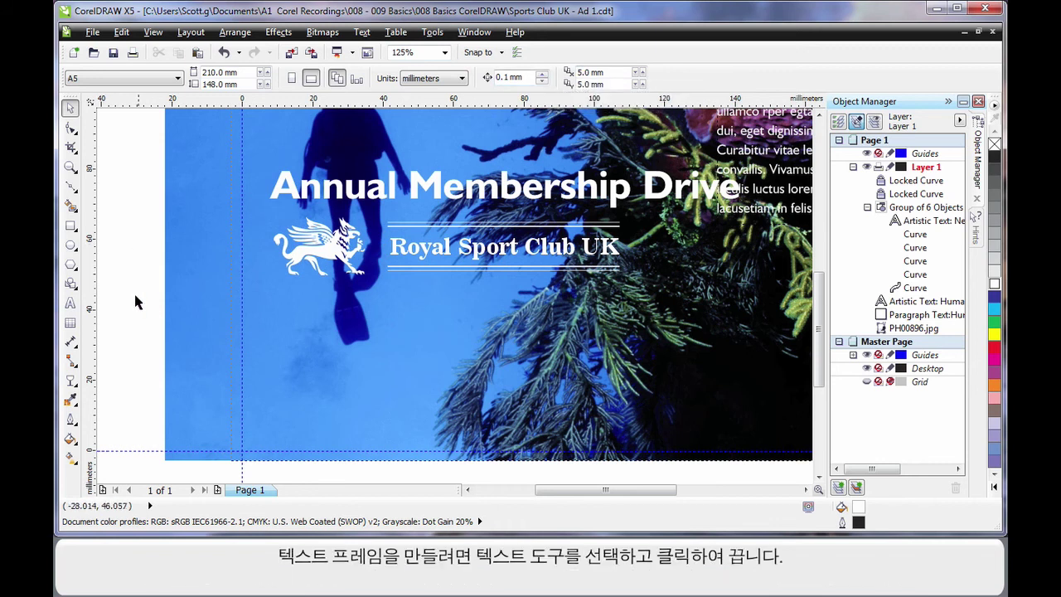
Create a paragraph text frame about 42 by 42 mm beneath the logo and place a copy of it alongside.
{"action": "left_click", "coordinate": [70, 305]}
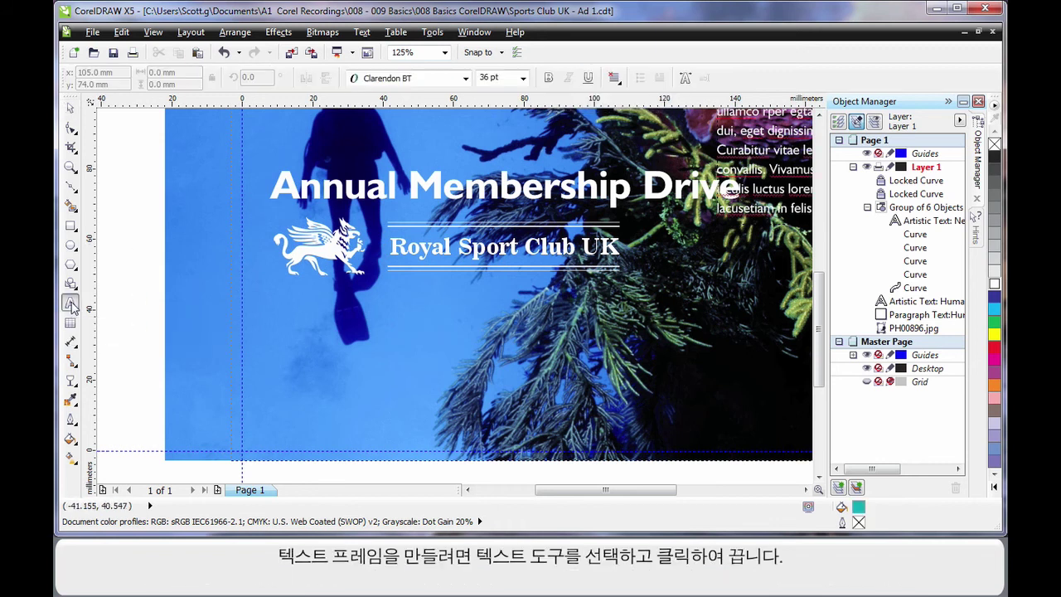
{"action": "left_click_drag", "start_coordinate": [275, 292], "coordinate": [428, 444]}
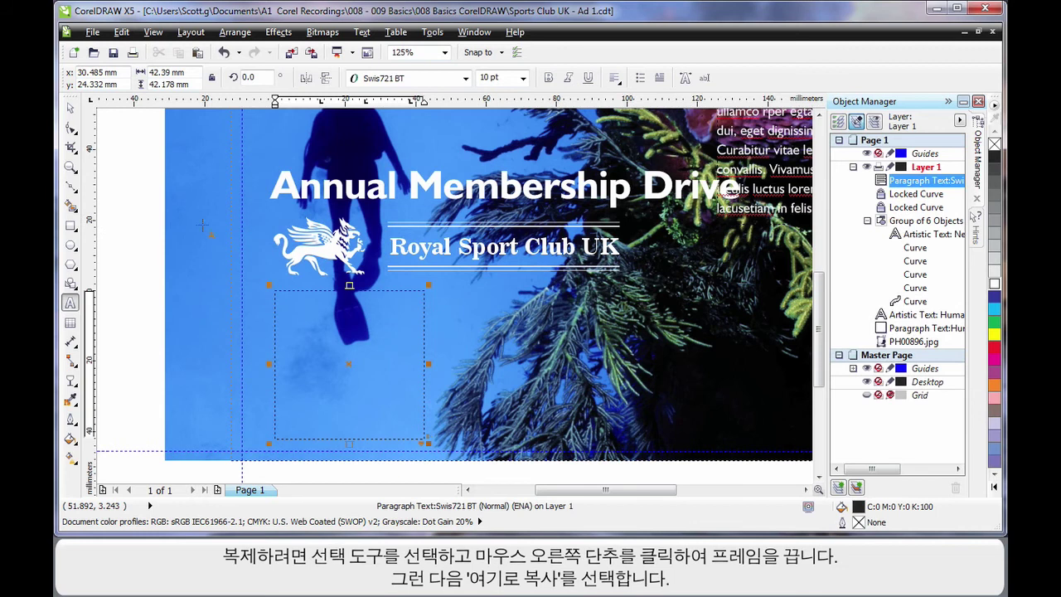
{"action": "left_click", "coordinate": [71, 108]}
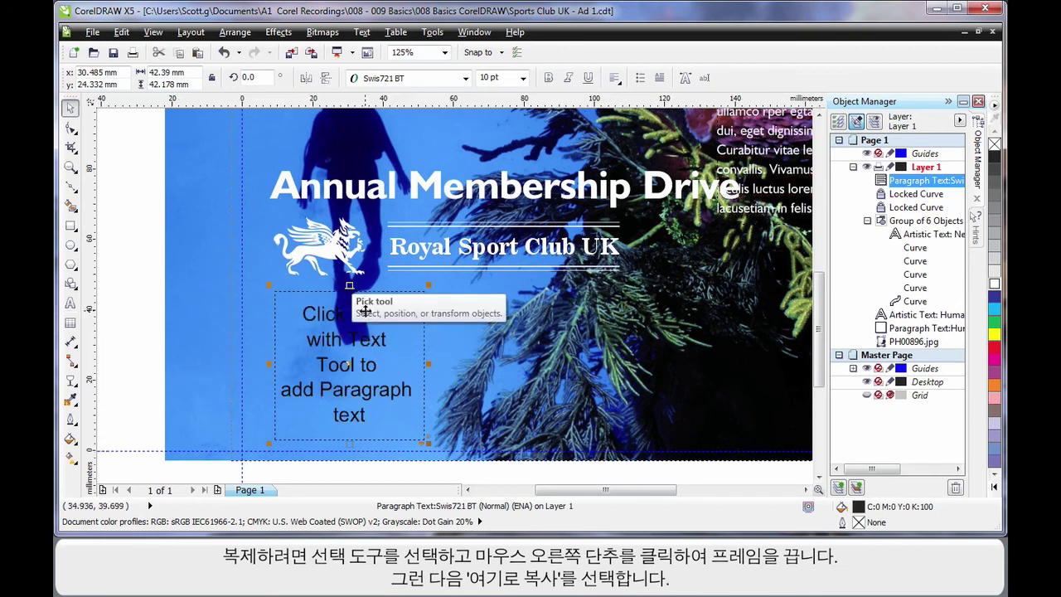
{"action": "left_click_drag", "start_coordinate": [351, 366], "coordinate": [514, 371]}
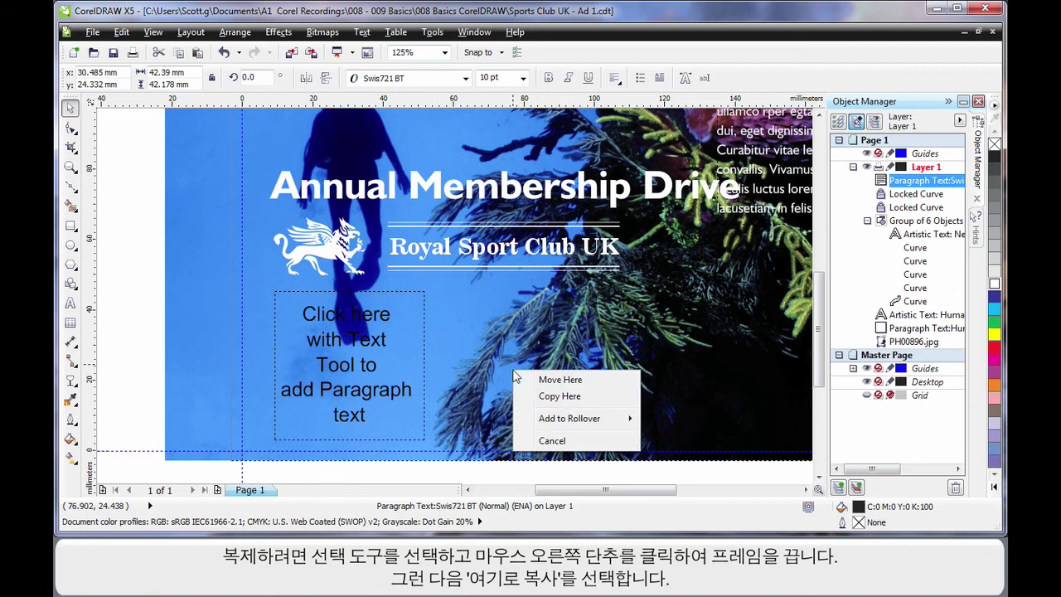
{"action": "left_click", "coordinate": [560, 396]}
Select both text frames and stretch them together to about 98 mm overall, matching the logo's right edge.
{"action": "left_click_drag", "start_coordinate": [145, 257], "coordinate": [616, 458]}
{"action": "left_click_drag", "start_coordinate": [612, 365], "coordinate": [624, 365]}
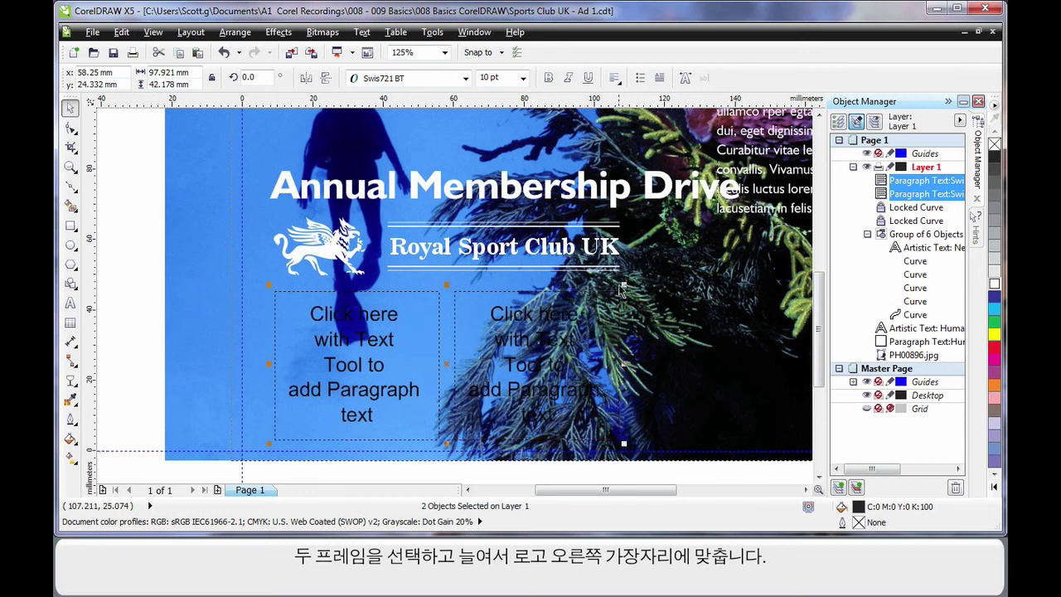
{"action": "left_click", "coordinate": [151, 315]}
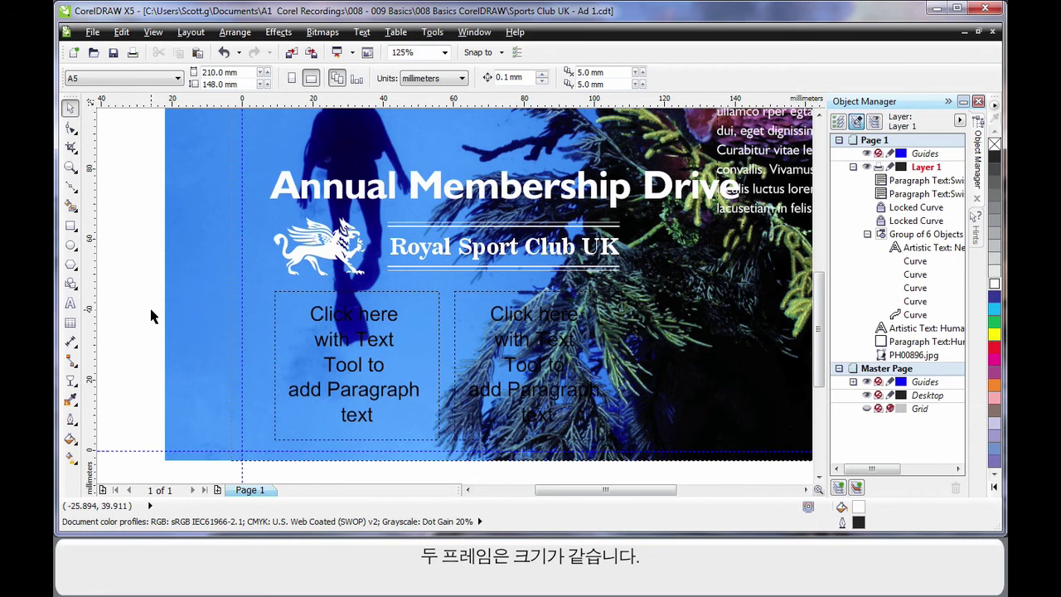
Move the white paragraph text into the first frame below the logo and flow its overflow into the second frame.
{"action": "left_click", "coordinate": [760, 156]}
{"action": "left_click_drag", "start_coordinate": [756, 152], "coordinate": [422, 342]}
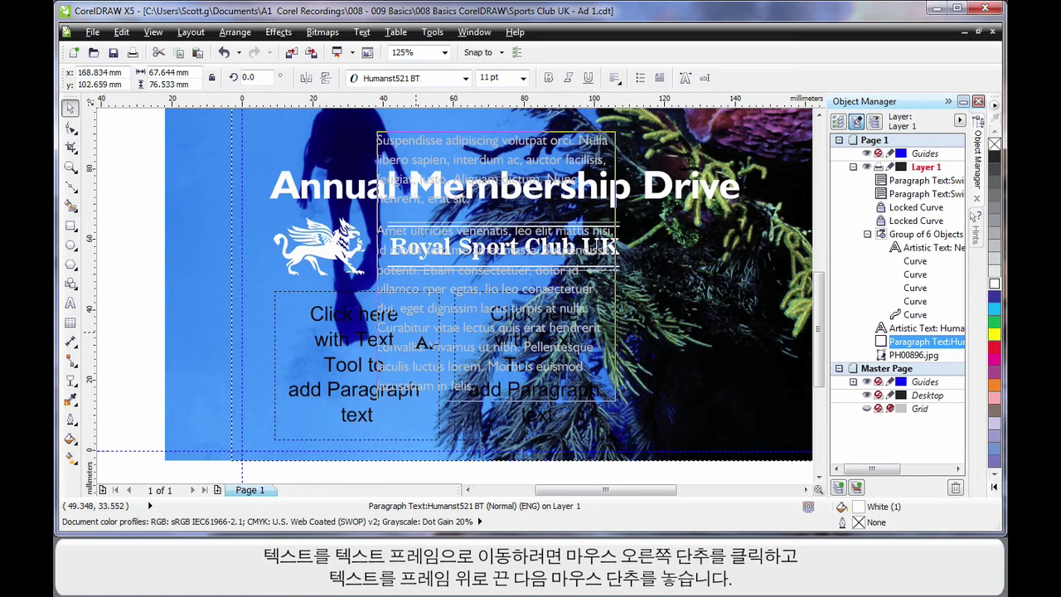
{"action": "left_click_drag", "start_coordinate": [423, 343], "coordinate": [417, 335]}
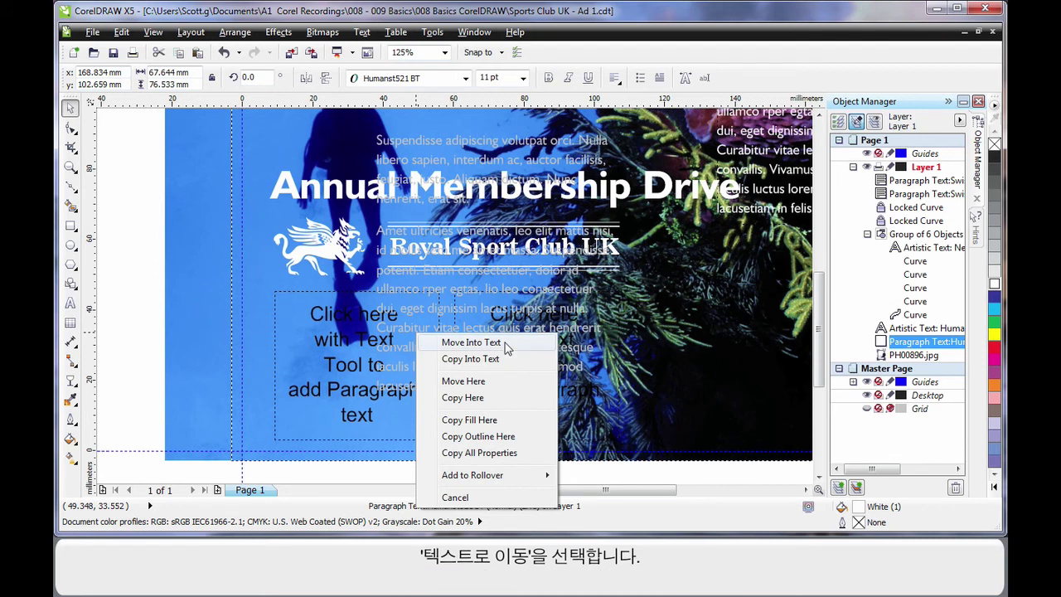
{"action": "left_click", "coordinate": [471, 343]}
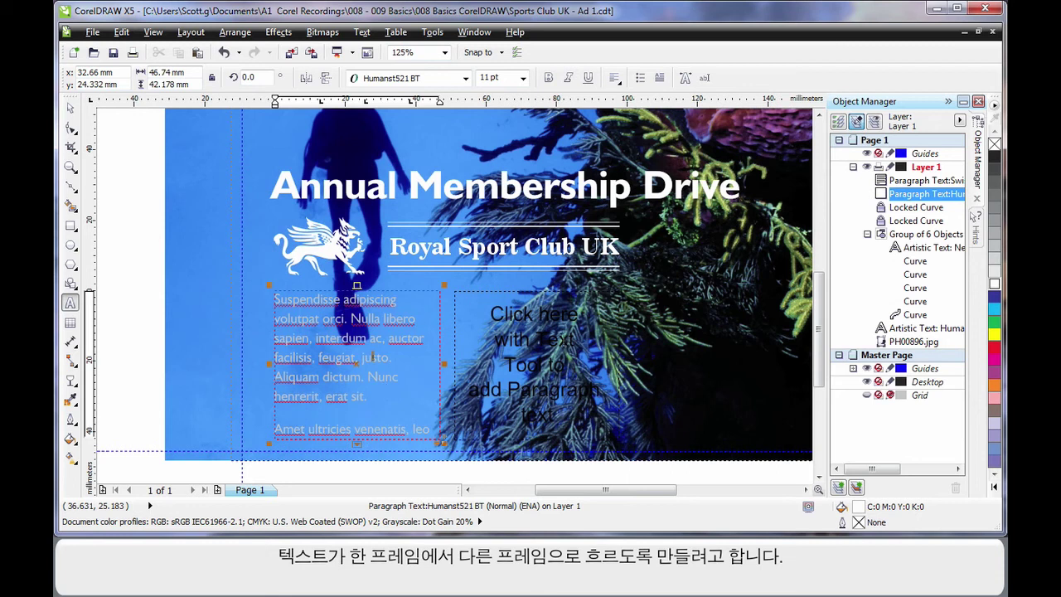
{"action": "left_click", "coordinate": [356, 444]}
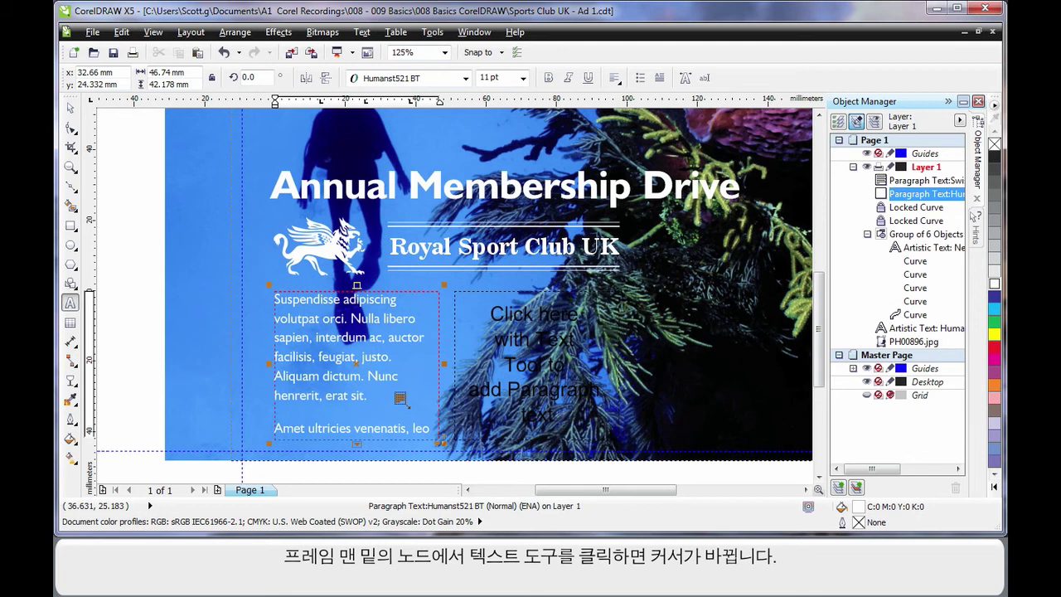
{"action": "left_click", "coordinate": [489, 345]}
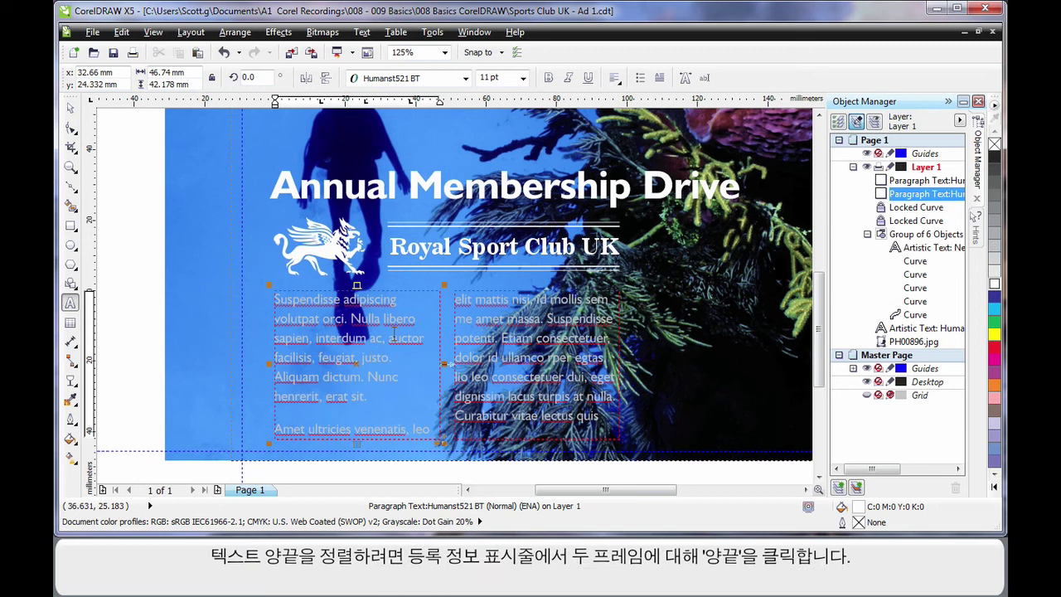
Apply full justification to the paragraph text in both linked frames.
{"action": "left_click", "coordinate": [614, 78]}
{"action": "left_click", "coordinate": [652, 172]}
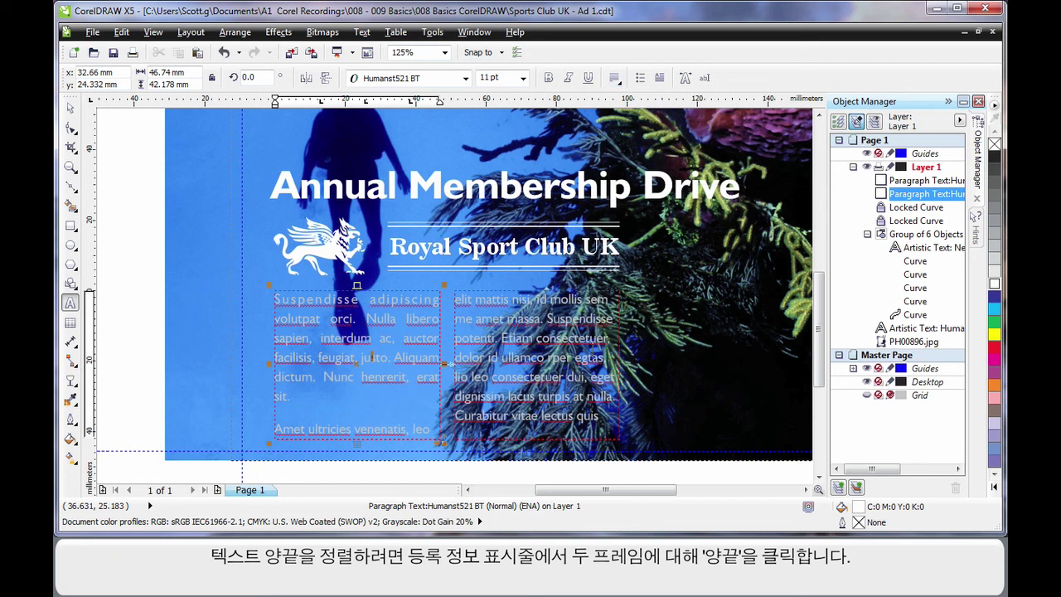
{"action": "left_click", "coordinate": [553, 358]}
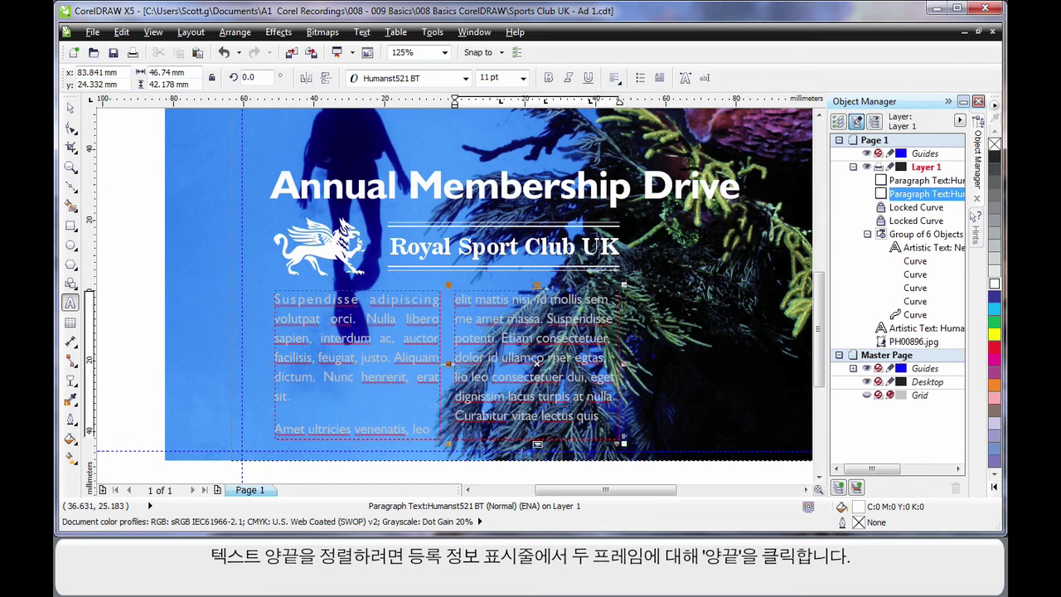
{"action": "left_click", "coordinate": [618, 81]}
{"action": "left_click", "coordinate": [652, 172]}
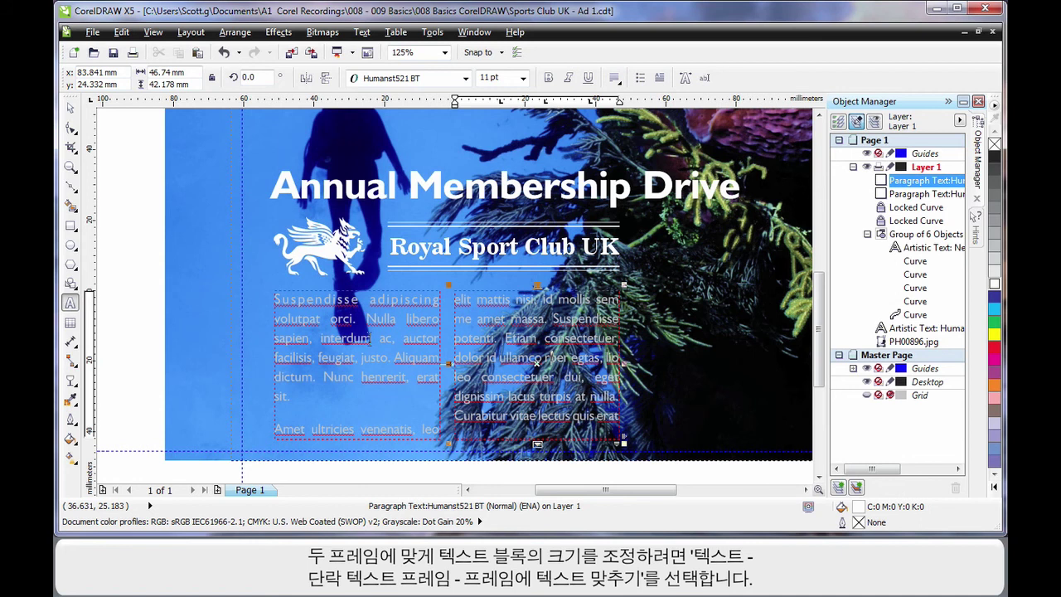
Fit the paragraph text to the two linked frames and deselect it.
{"action": "left_click", "coordinate": [376, 358]}
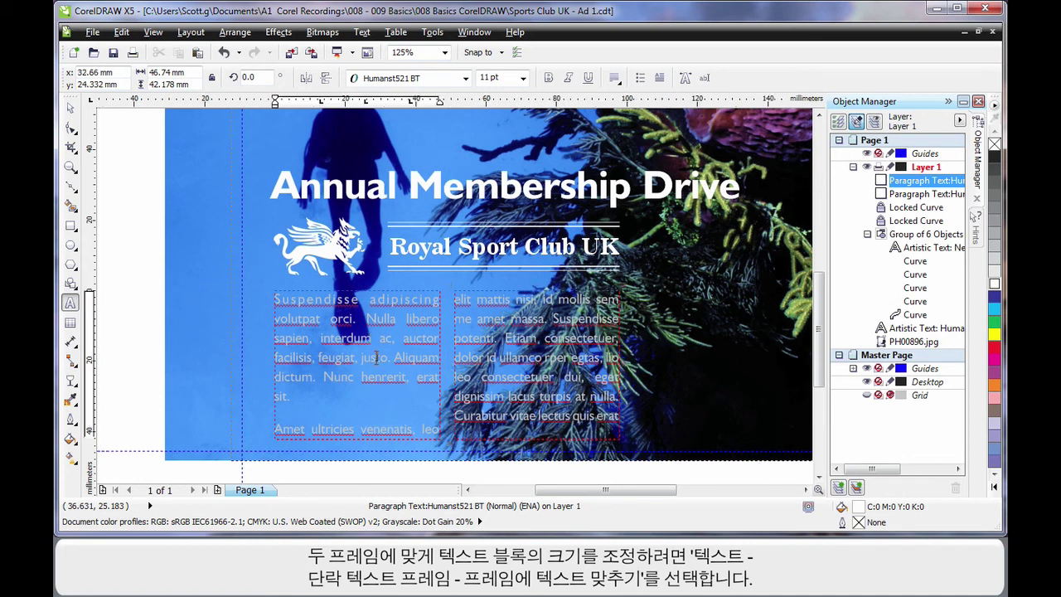
{"action": "left_click", "coordinate": [362, 32]}
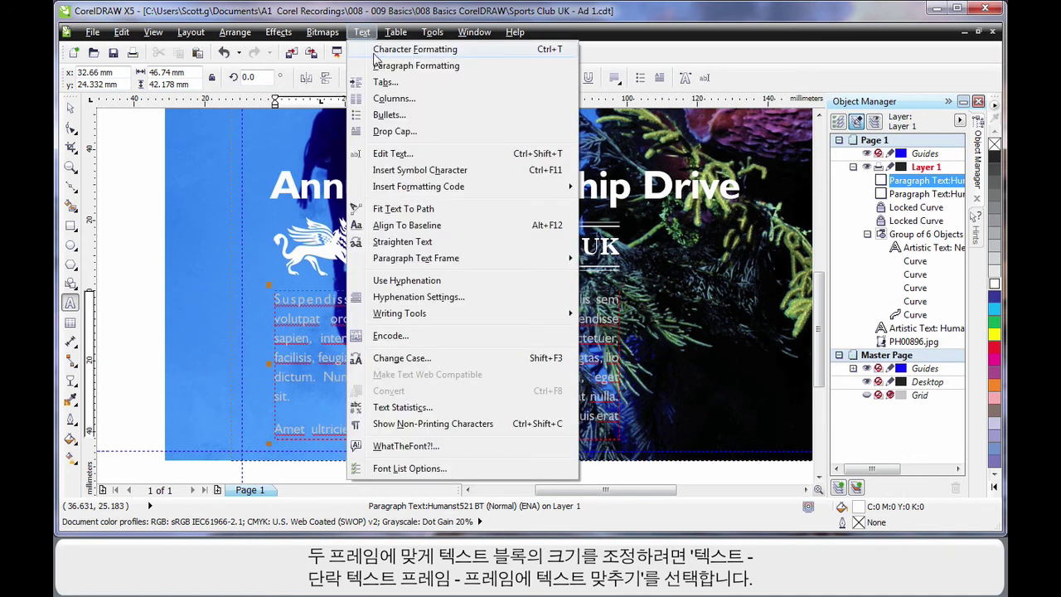
{"action": "mouse_move", "coordinate": [413, 261]}
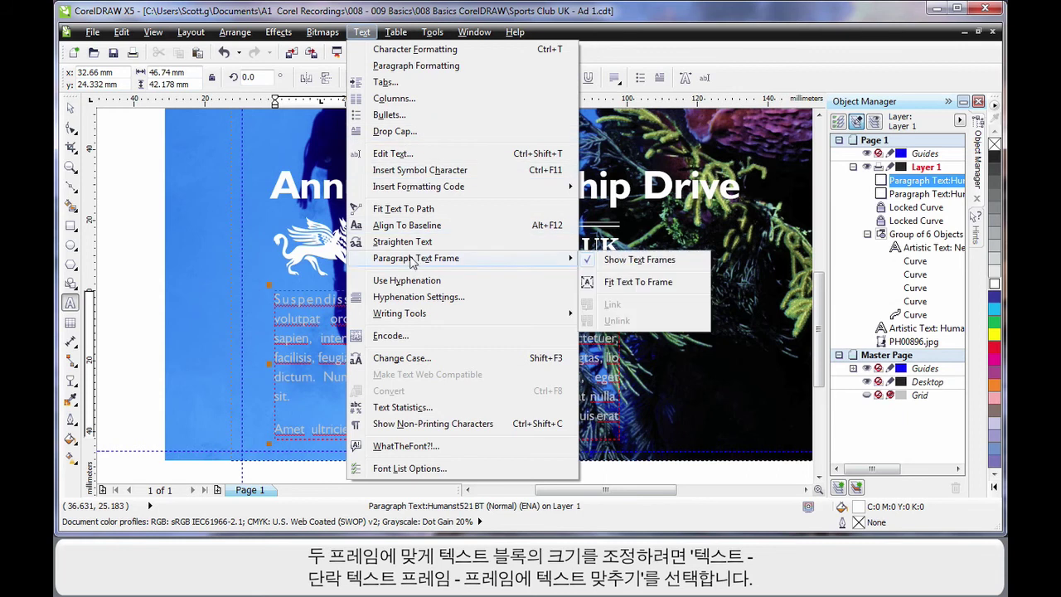
{"action": "left_click", "coordinate": [660, 286]}
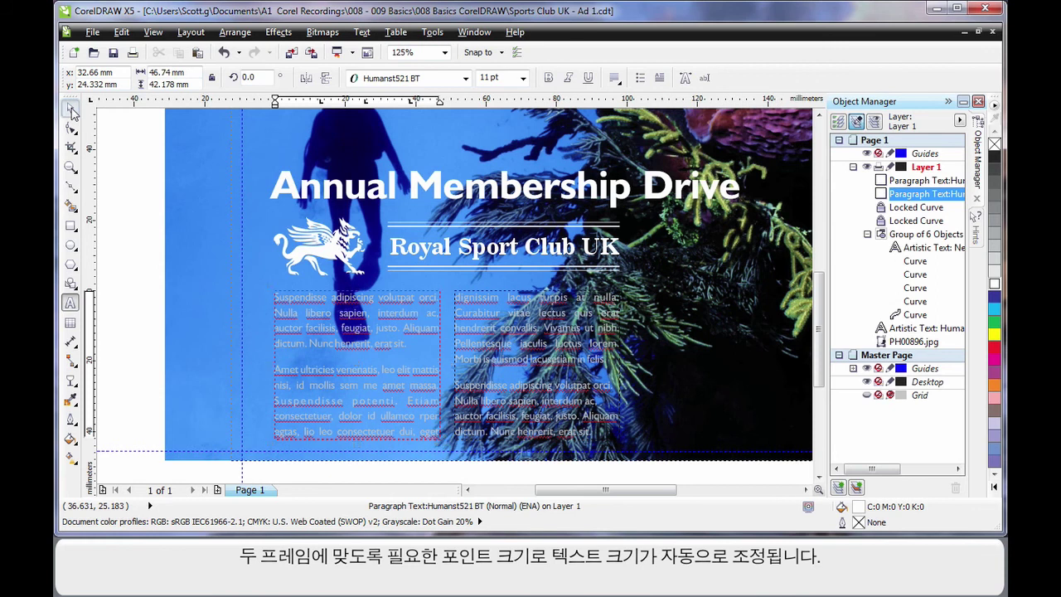
{"action": "left_click", "coordinate": [70, 108]}
{"action": "left_click", "coordinate": [139, 158]}
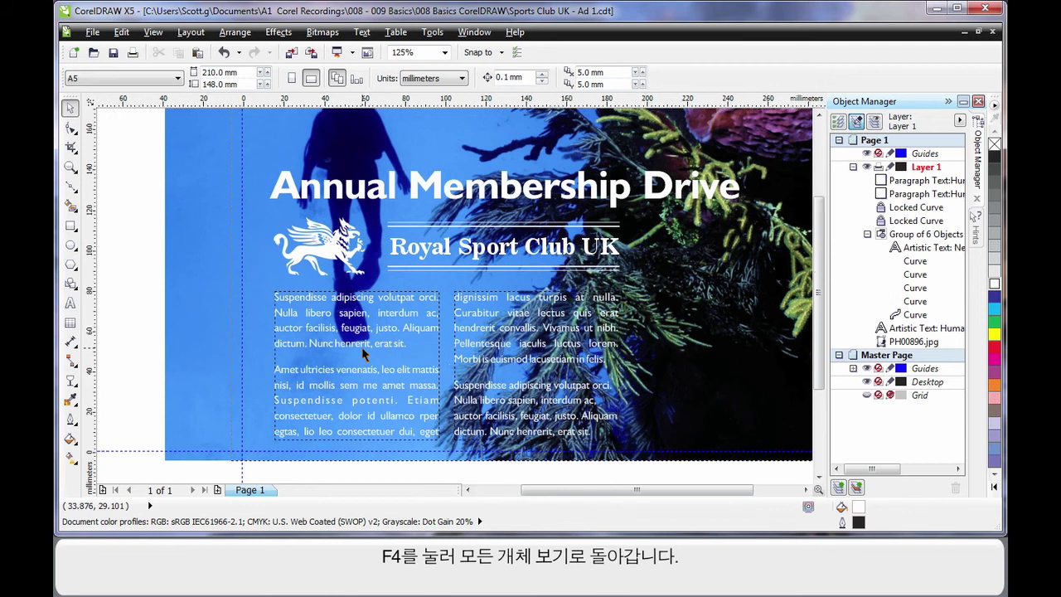
Import f144043.cpt and F307027.cpt together from the Water_Ani folder, placing the starfish above the pink sponge and the fish over the coral below.
{"action": "key", "text": "F4"}
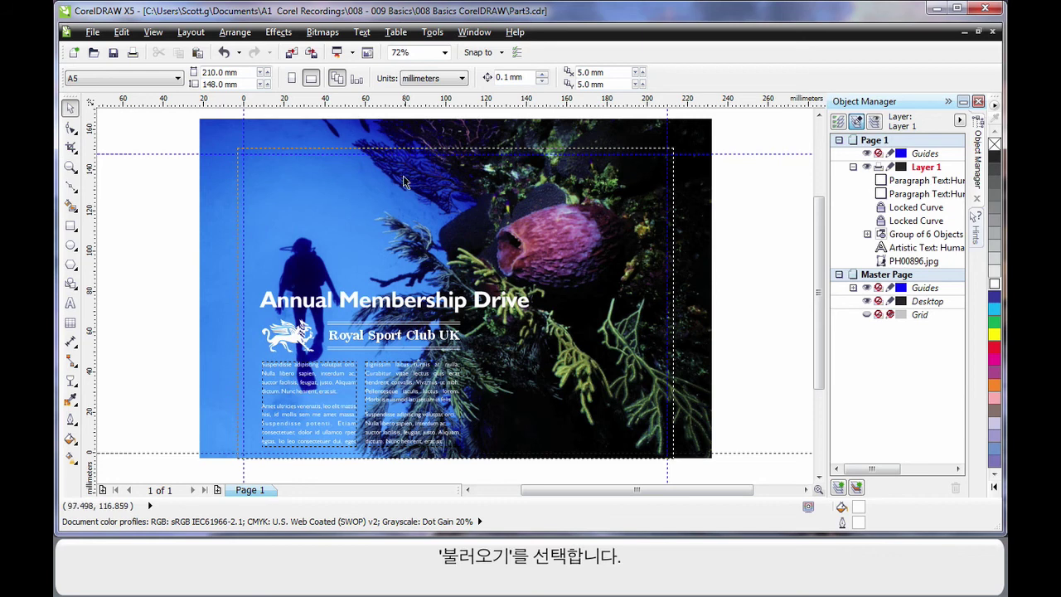
{"action": "left_click", "coordinate": [291, 53]}
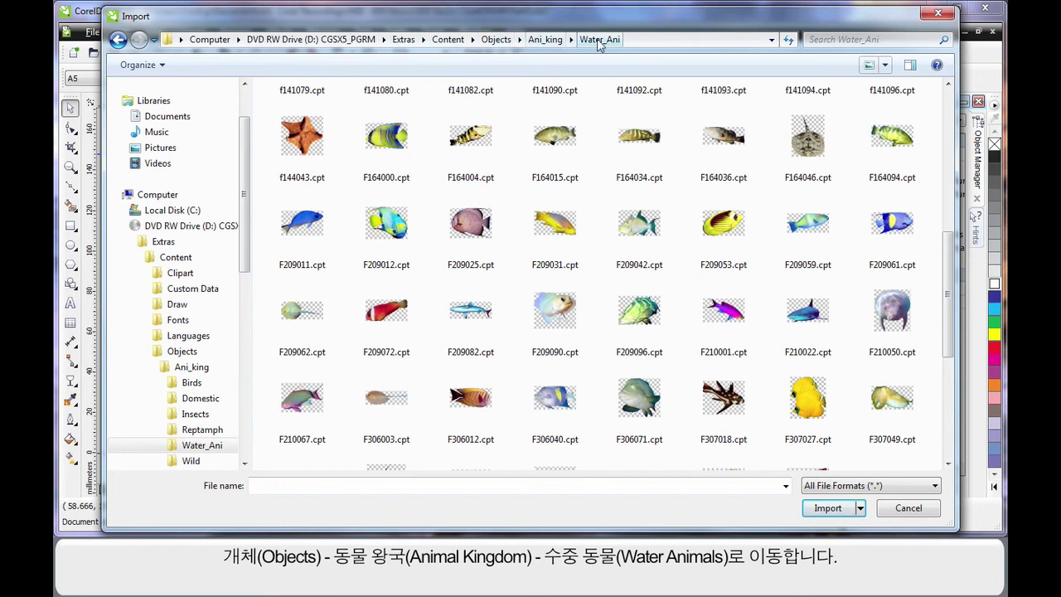
{"action": "left_click", "coordinate": [300, 138]}
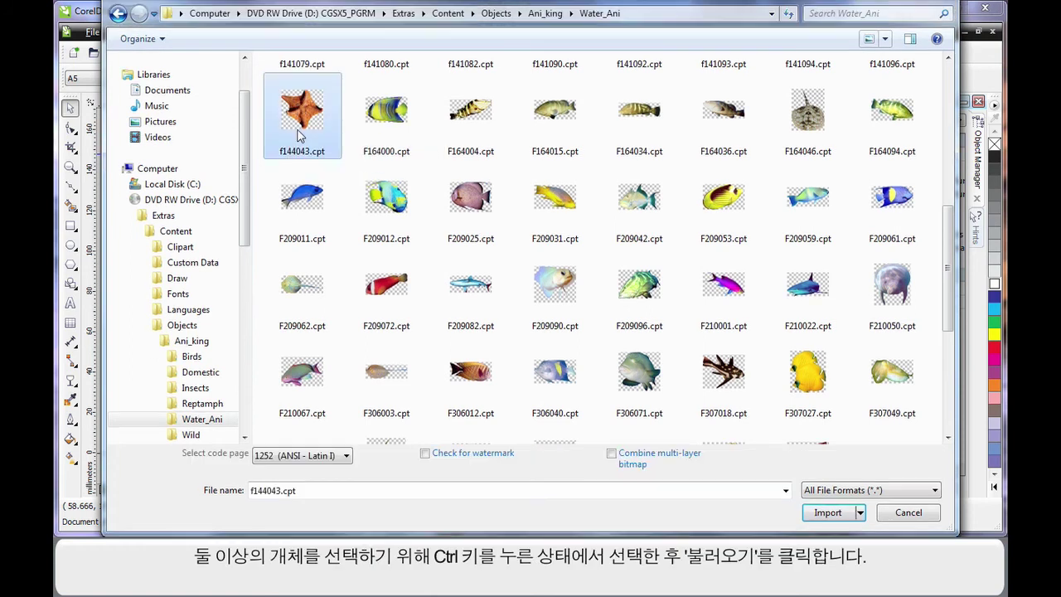
{"action": "left_click", "coordinate": [814, 378], "text": "ctrl"}
{"action": "left_click", "coordinate": [815, 499]}
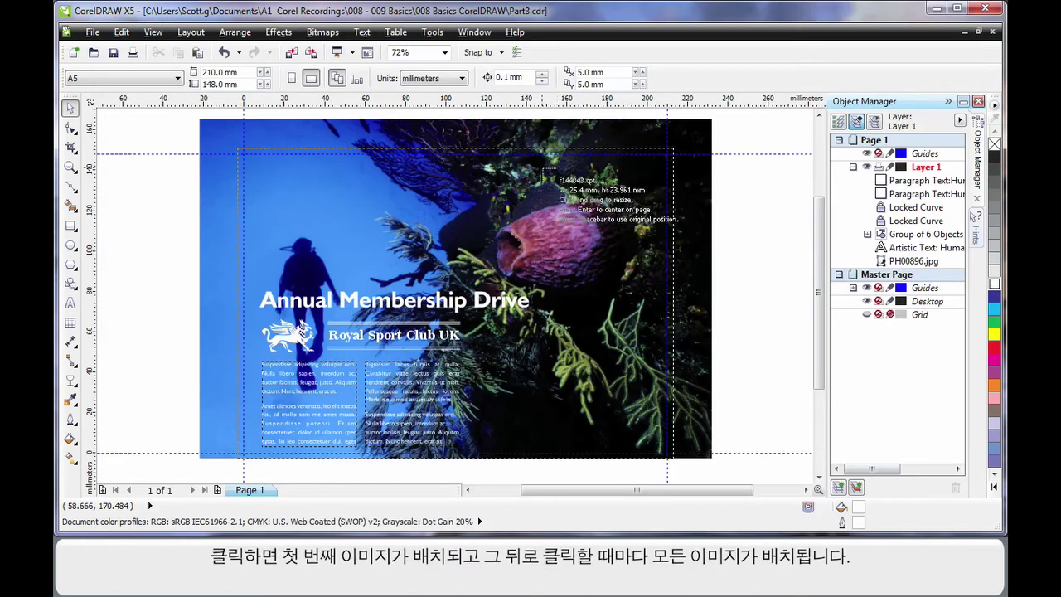
{"action": "left_click", "coordinate": [509, 173]}
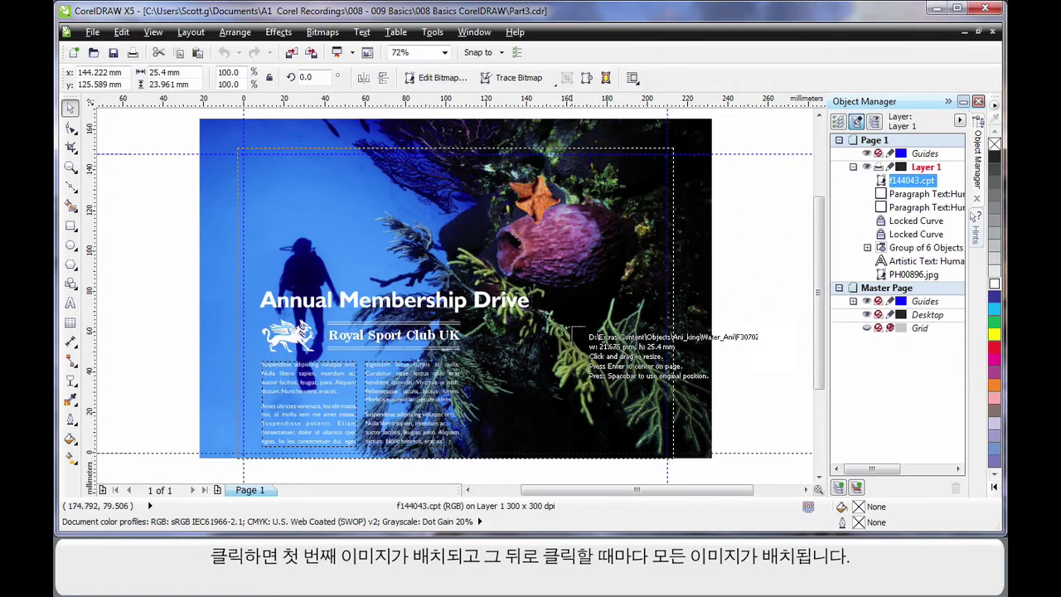
{"action": "left_click", "coordinate": [557, 312]}
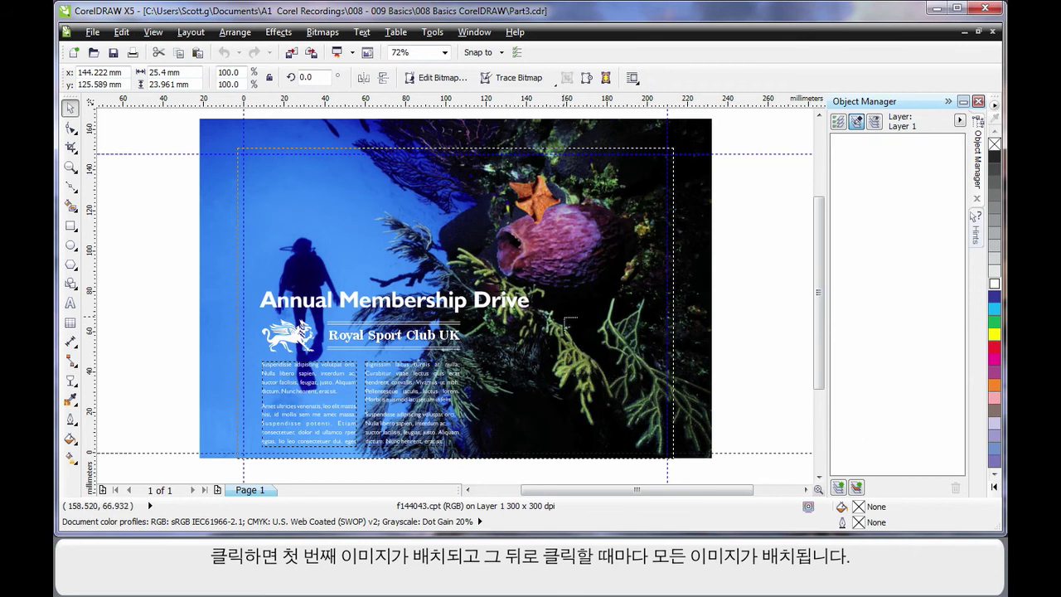
Place the imported fish image F307027.cpt over the coral below the pink sponge, about 31 mm wide and 36 mm high, and deselect it.
{"action": "left_click_drag", "start_coordinate": [558, 372], "coordinate": [539, 393]}
{"action": "left_click_drag", "start_coordinate": [578, 354], "coordinate": [569, 372]}
{"action": "left_click", "coordinate": [770, 348]}
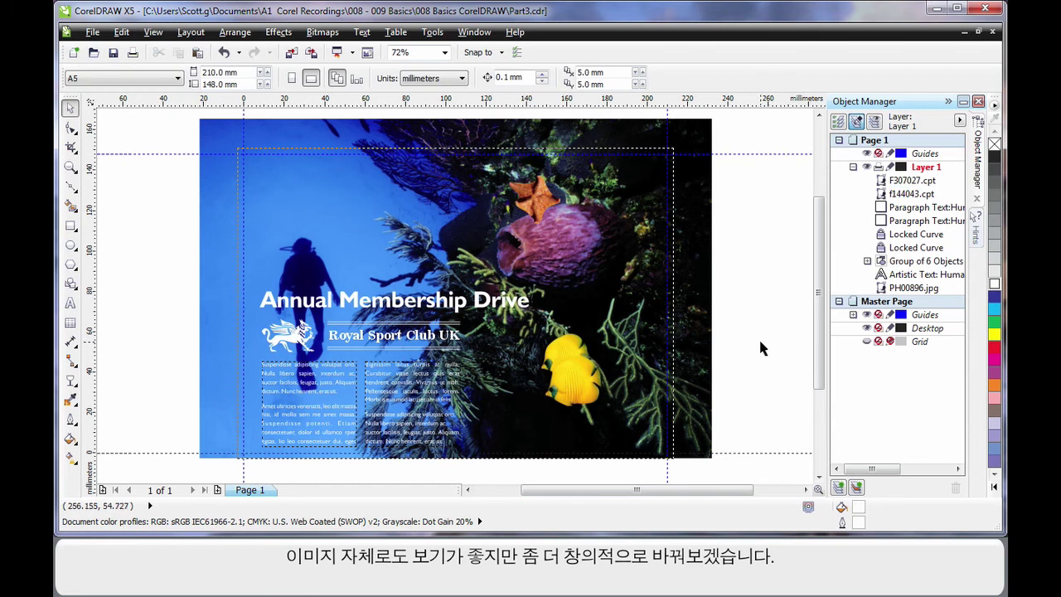
Draw a perfect circle about 40 mm in diameter above the Annual Membership Drive headline with the Ellipse tool.
{"action": "left_click", "coordinate": [70, 246]}
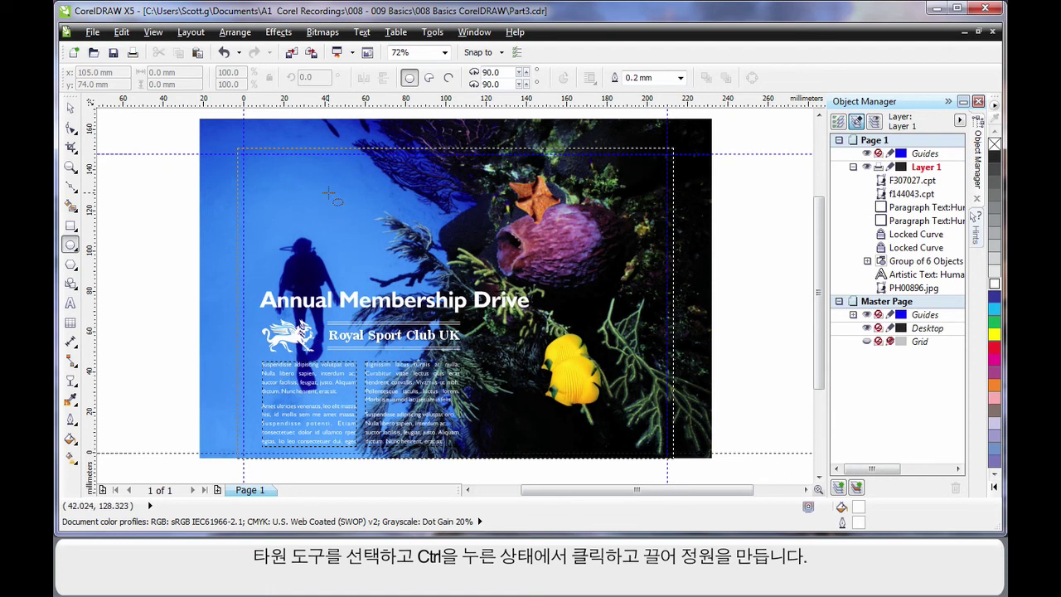
{"action": "left_click_drag", "start_coordinate": [321, 191], "coordinate": [404, 275]}
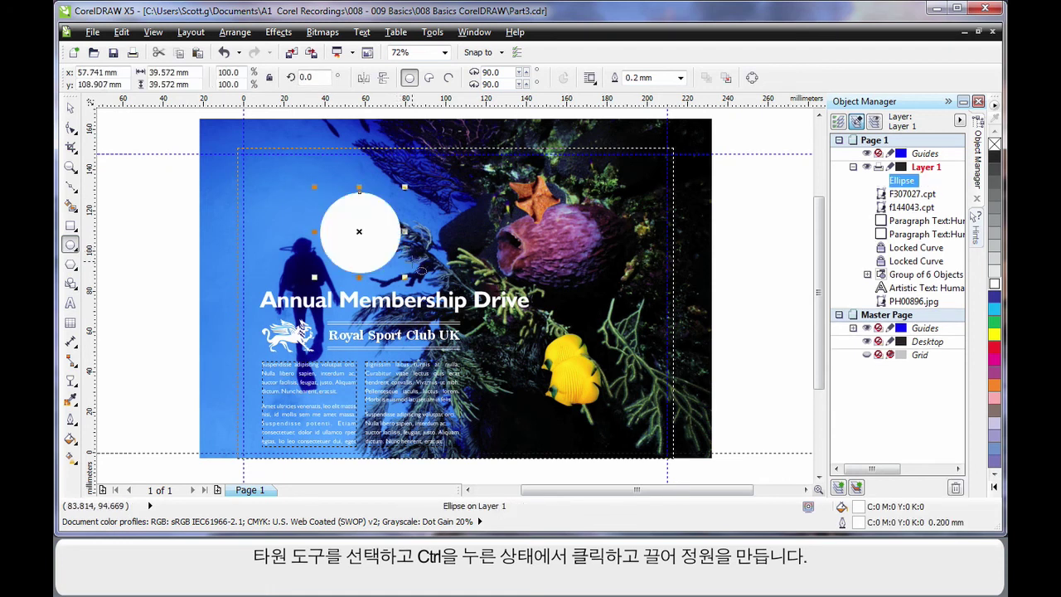
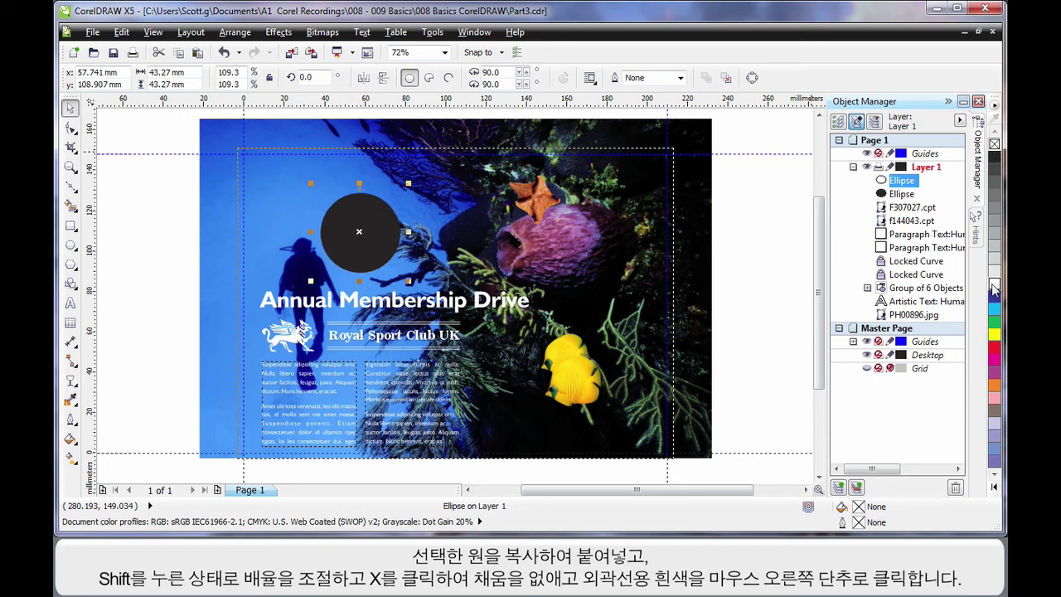
Give the larger unfilled circle around the black one a white outline 0.5 mm wide and deselect it.
{"action": "right_click", "coordinate": [995, 284]}
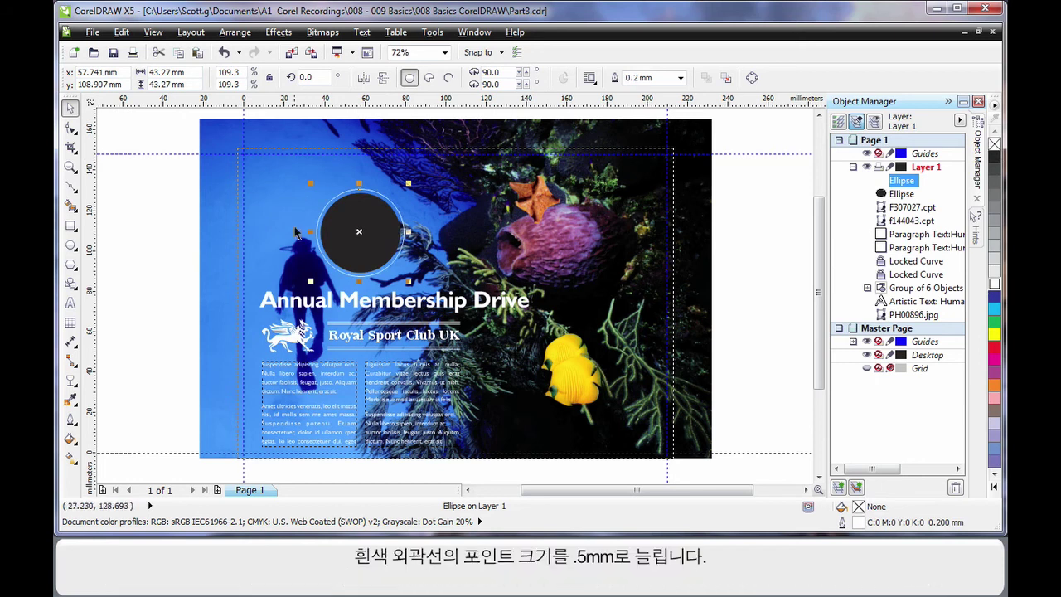
{"action": "left_click", "coordinate": [681, 77]}
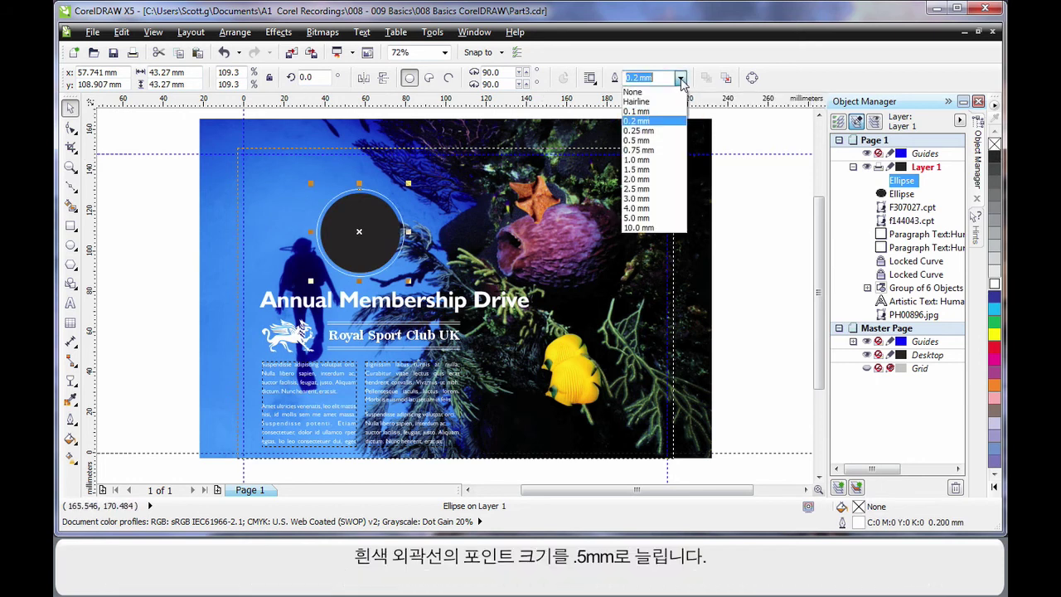
{"action": "left_click", "coordinate": [636, 140]}
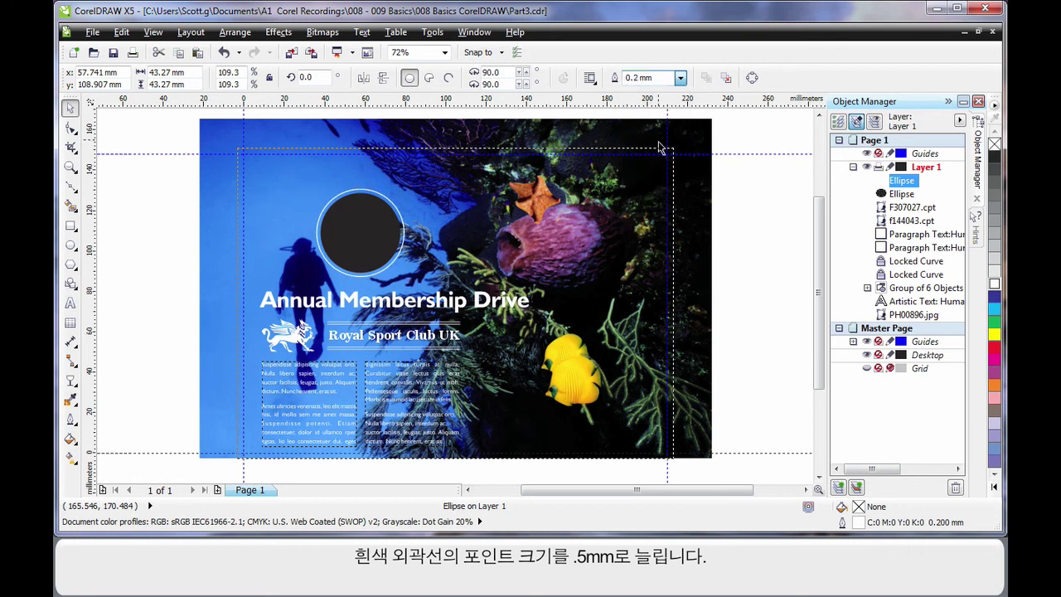
{"action": "left_click", "coordinate": [743, 216]}
Enlarge the black inner circle from its centre to about 41 mm in diameter, just inside the white ring.
{"action": "left_click", "coordinate": [373, 244]}
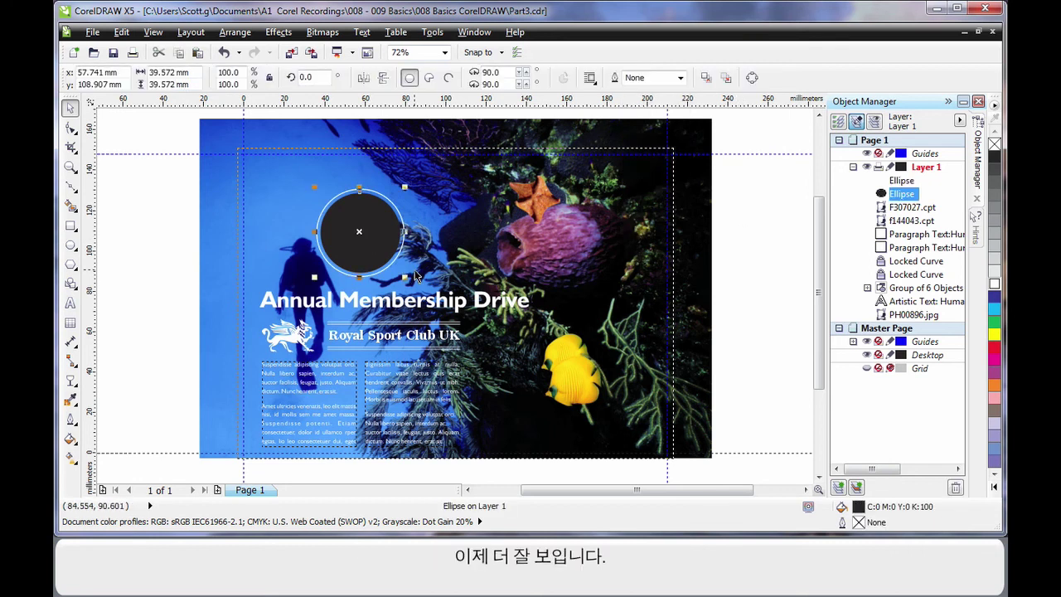
{"action": "left_click_drag", "start_coordinate": [404, 279], "coordinate": [407, 281]}
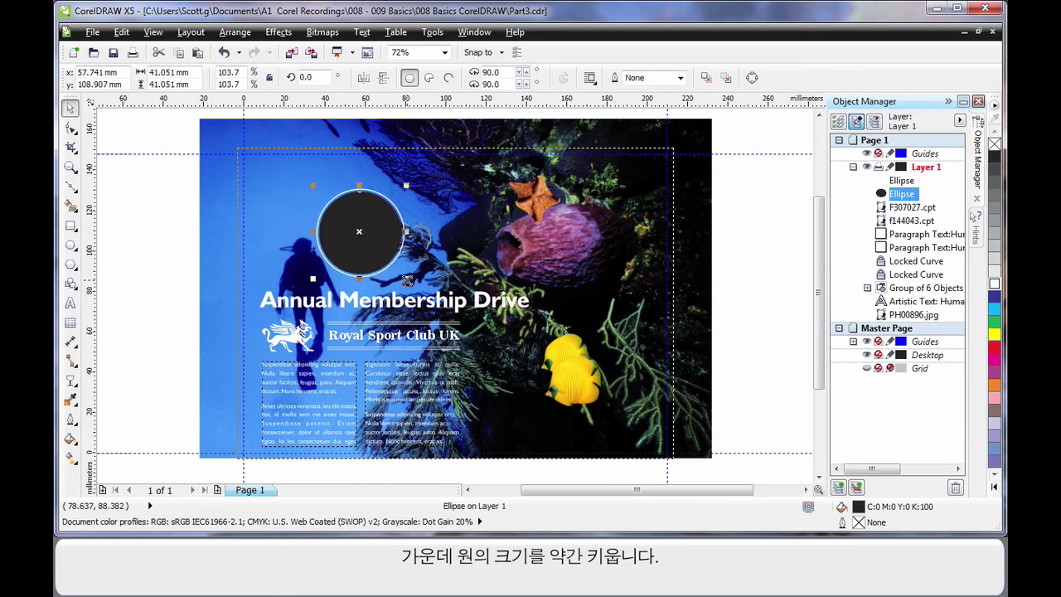
{"action": "left_click", "coordinate": [137, 199]}
Copy the black circle together with its white ring onto the area beside the pink sponge.
{"action": "left_click_drag", "start_coordinate": [169, 173], "coordinate": [445, 292]}
{"action": "left_click_drag", "start_coordinate": [365, 233], "coordinate": [616, 249]}
{"action": "left_click", "coordinate": [652, 276]}
{"action": "left_click", "coordinate": [751, 198]}
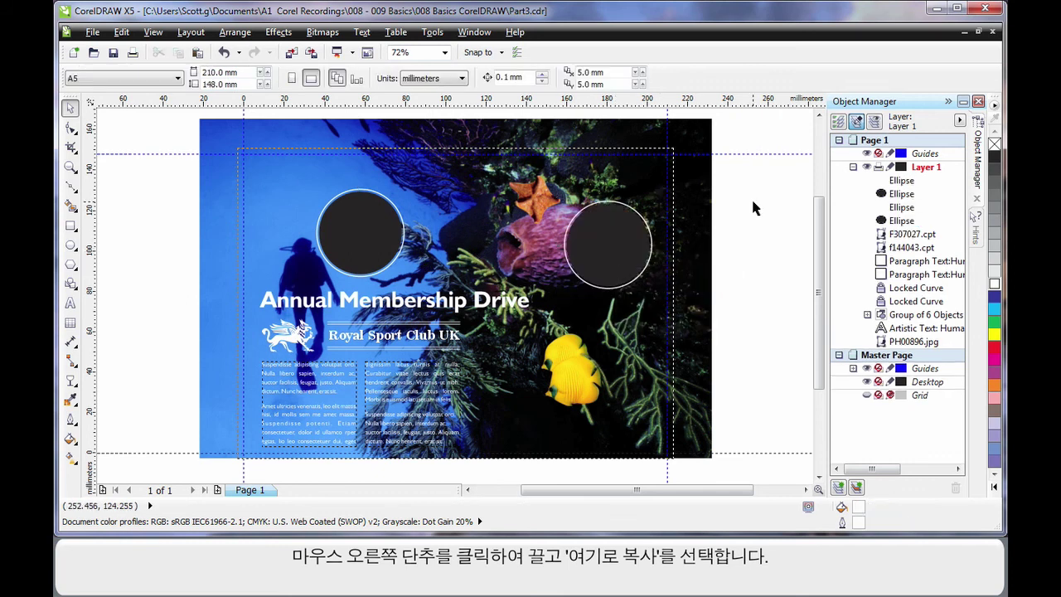
Move the copied circle and ring down so they partly overlap the yellow fish.
{"action": "left_click_drag", "start_coordinate": [727, 178], "coordinate": [556, 312]}
{"action": "left_click_drag", "start_coordinate": [604, 239], "coordinate": [533, 397]}
{"action": "left_click", "coordinate": [746, 324]}
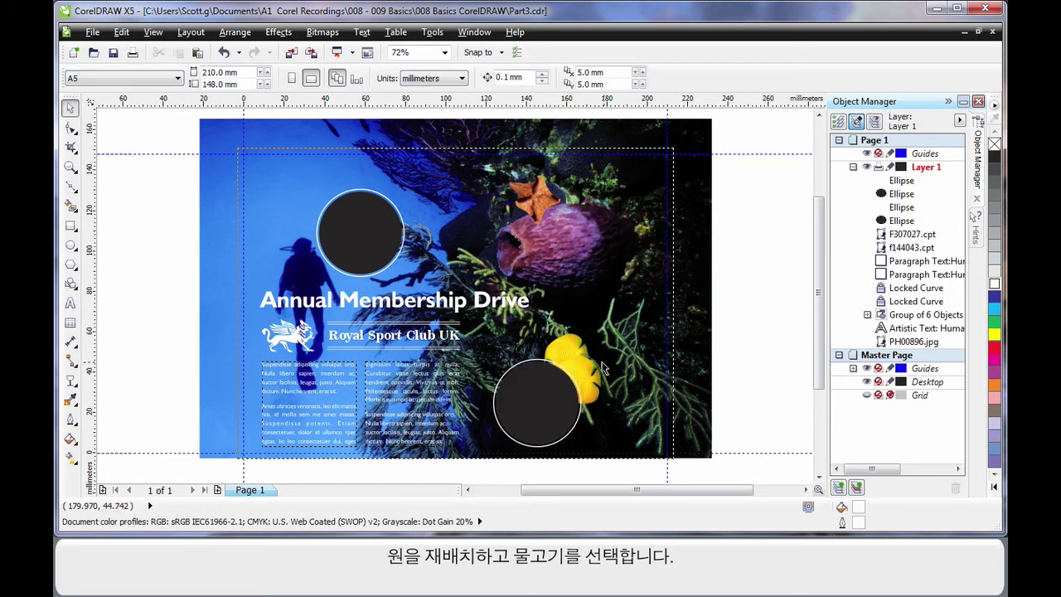
Bring the yellow fish to the top of Layer 1 and fit it inside the lower circle, scaled to about 33 mm wide.
{"action": "left_click", "coordinate": [574, 348]}
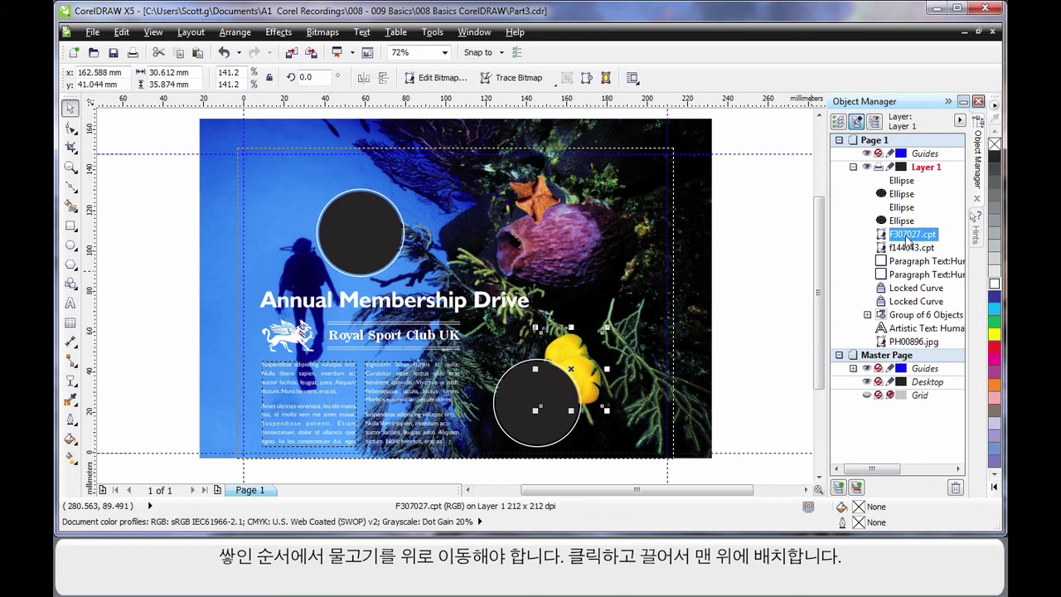
{"action": "left_click_drag", "start_coordinate": [909, 241], "coordinate": [902, 176]}
{"action": "left_click_drag", "start_coordinate": [575, 382], "coordinate": [538, 400]}
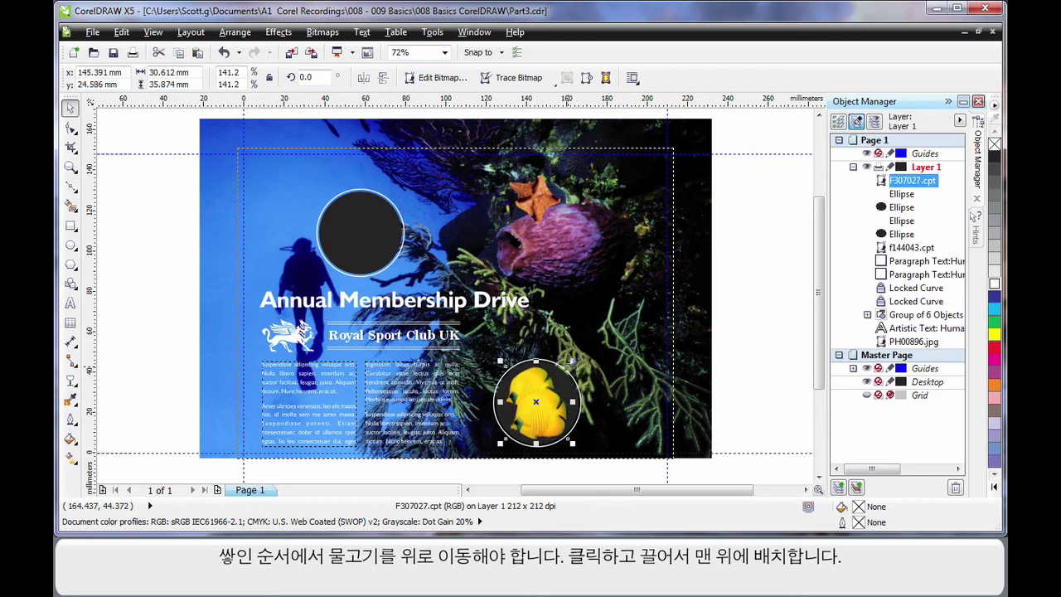
{"action": "left_click_drag", "start_coordinate": [572, 361], "coordinate": [579, 354]}
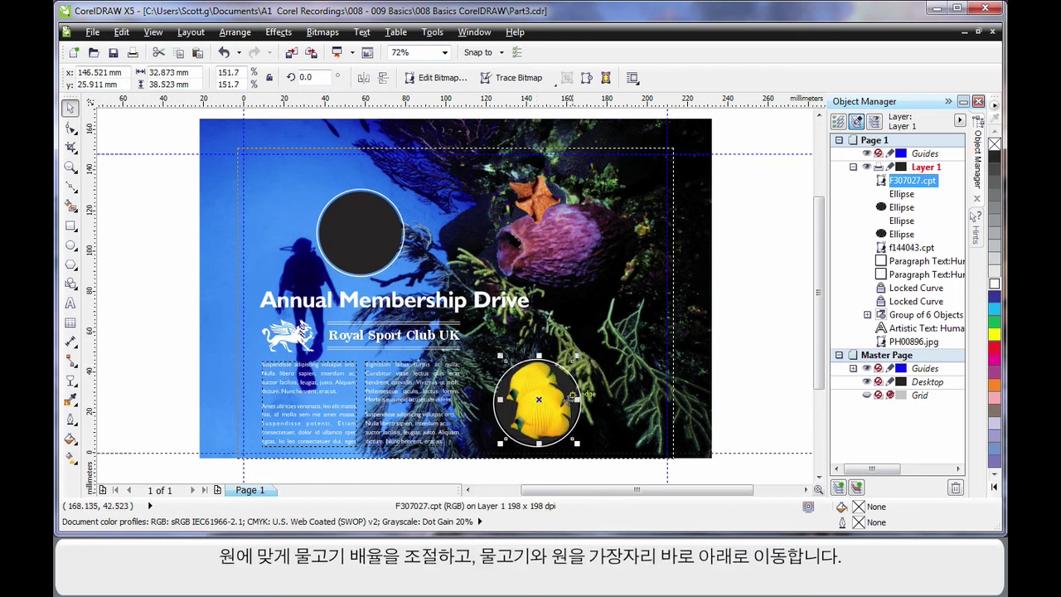
Move the fish with its circle and ring down so that they overlap the page's lower edge.
{"action": "left_click_drag", "start_coordinate": [505, 440], "coordinate": [590, 355]}
{"action": "left_click_drag", "start_coordinate": [535, 406], "coordinate": [529, 426]}
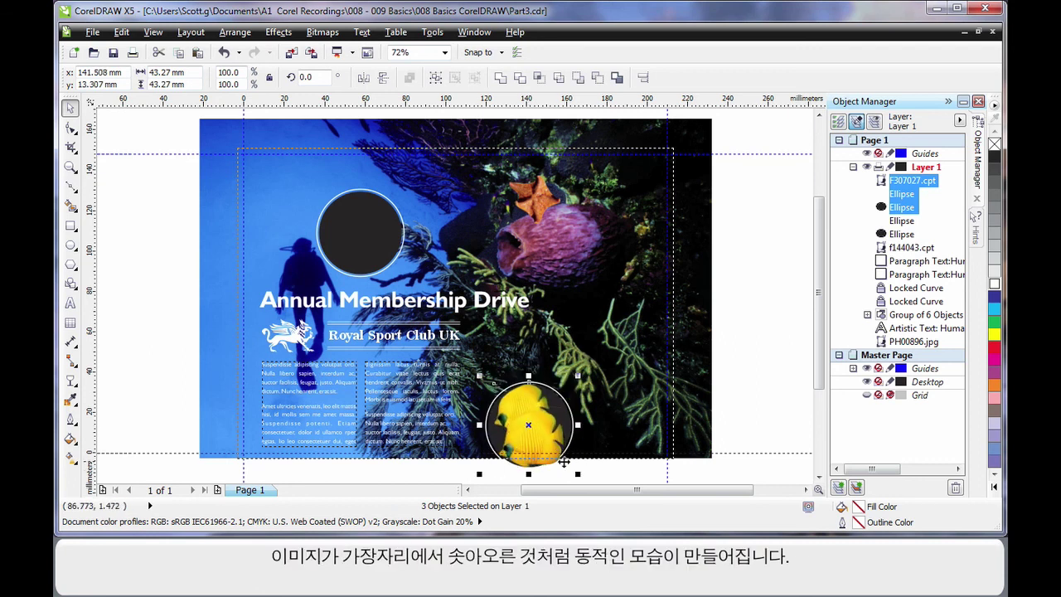
{"action": "left_click_drag", "start_coordinate": [534, 424], "coordinate": [531, 431]}
{"action": "left_click", "coordinate": [744, 345]}
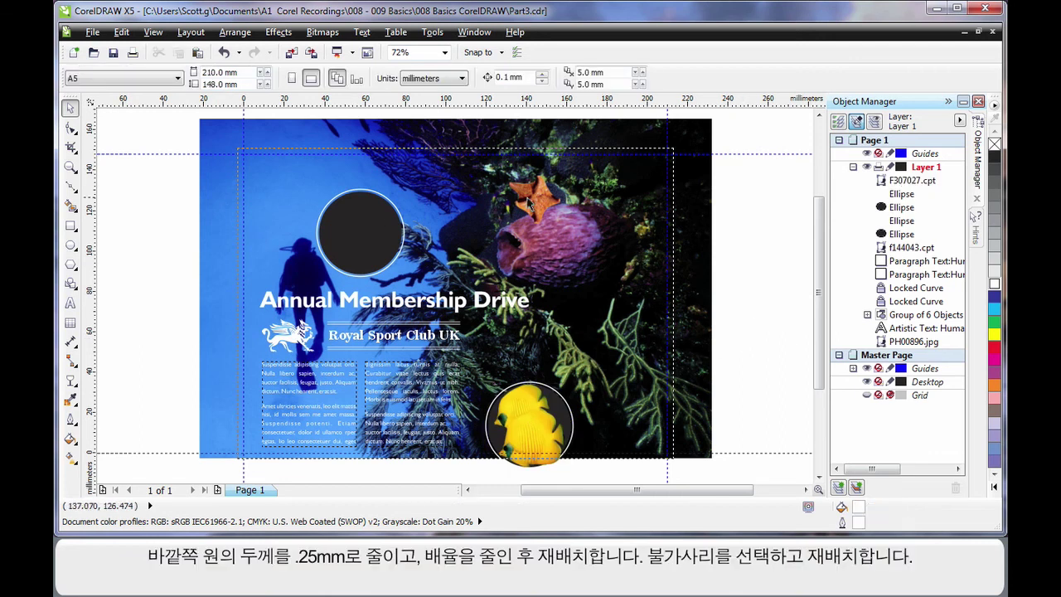
Set the outline width of the white ring above the headline to 0.25 mm.
{"action": "left_click", "coordinate": [400, 215]}
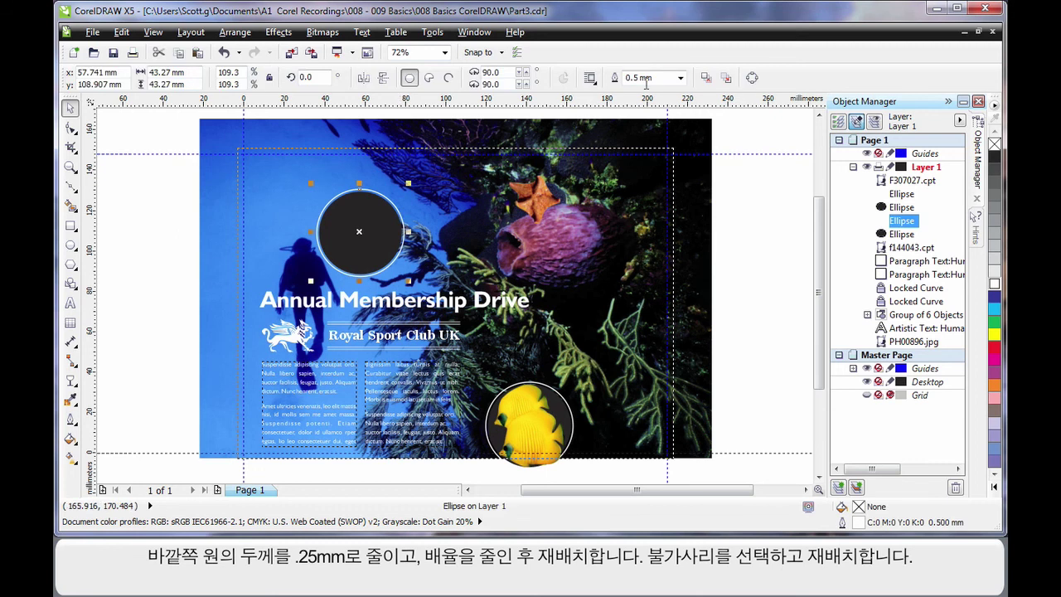
{"action": "left_click", "coordinate": [680, 77]}
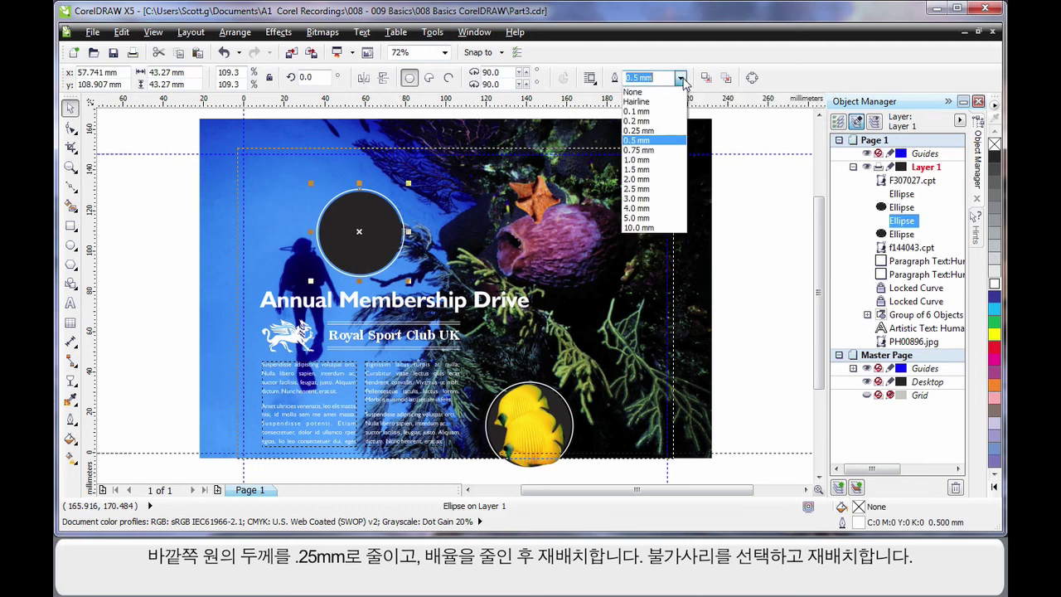
{"action": "left_click", "coordinate": [655, 130]}
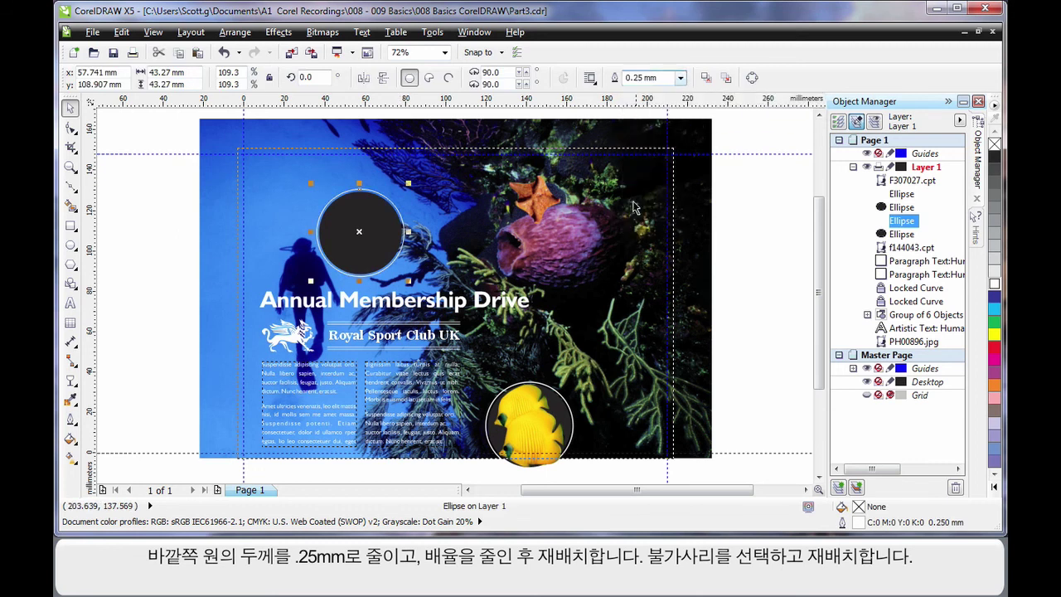
Shrink the circle and ring above the headline to about 18 mm and place them above and beside the fish circle.
{"action": "left_click_drag", "start_coordinate": [177, 171], "coordinate": [360, 232]}
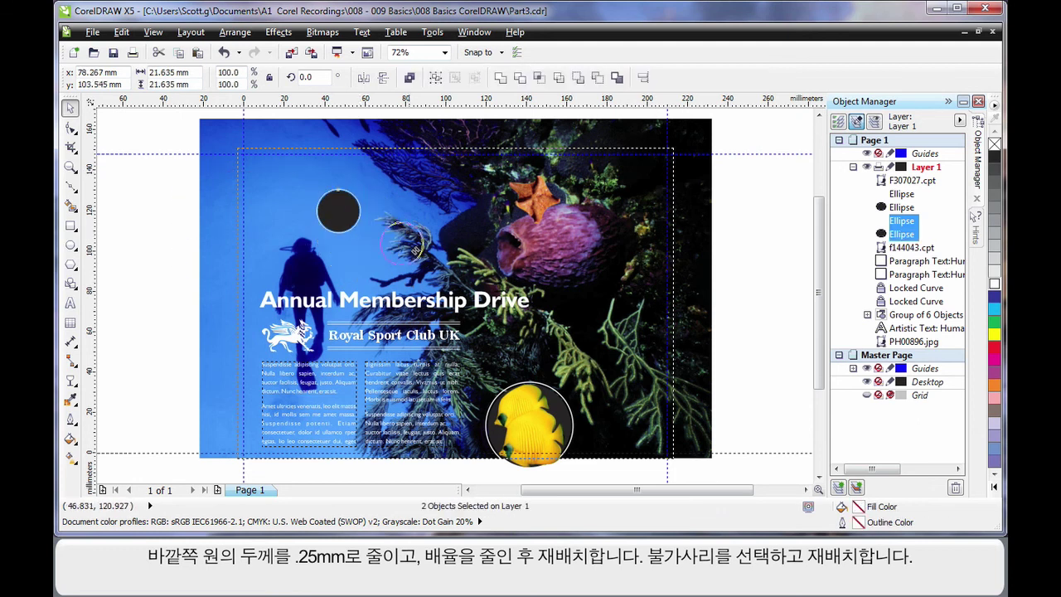
{"action": "left_click_drag", "start_coordinate": [599, 384], "coordinate": [614, 405]}
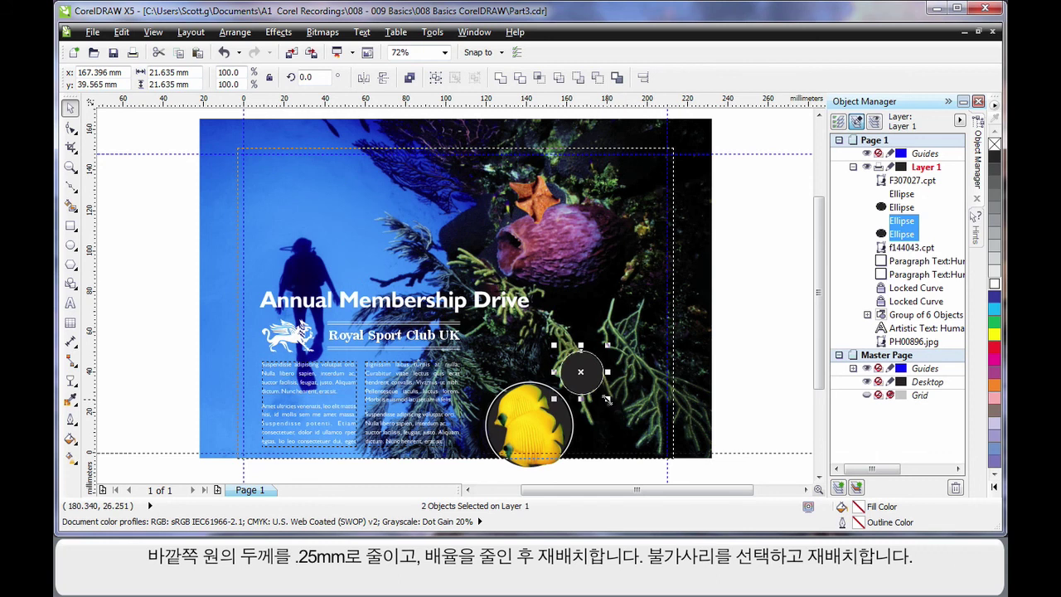
{"action": "left_click", "coordinate": [744, 307]}
Place the starfish over the small circle at the top of Layer 1, scaled to about 70%.
{"action": "left_click", "coordinate": [537, 199]}
{"action": "left_click_drag", "start_coordinate": [539, 207], "coordinate": [585, 380]}
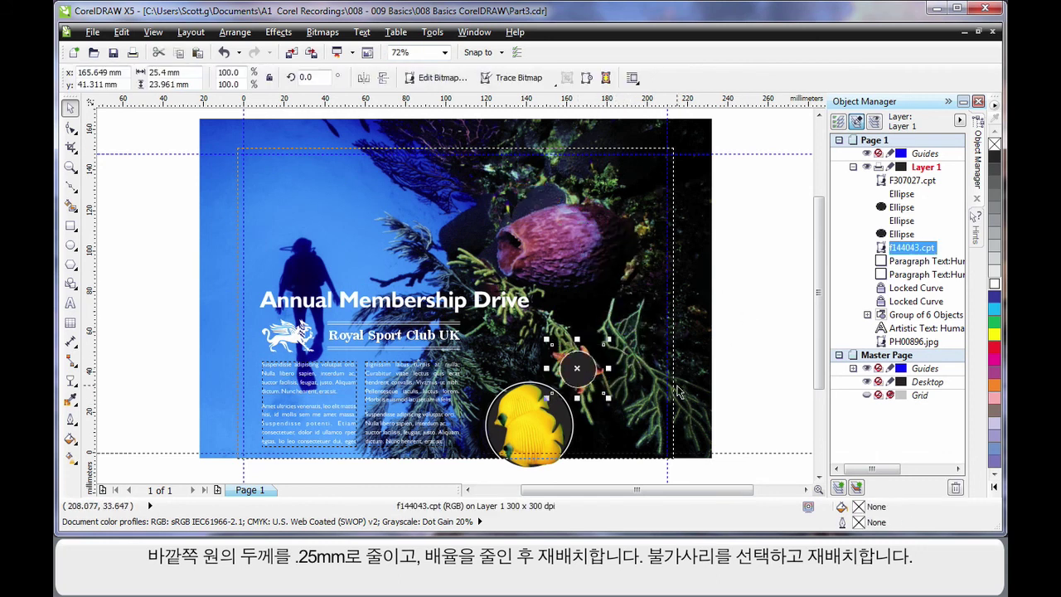
{"action": "left_click_drag", "start_coordinate": [909, 248], "coordinate": [908, 181]}
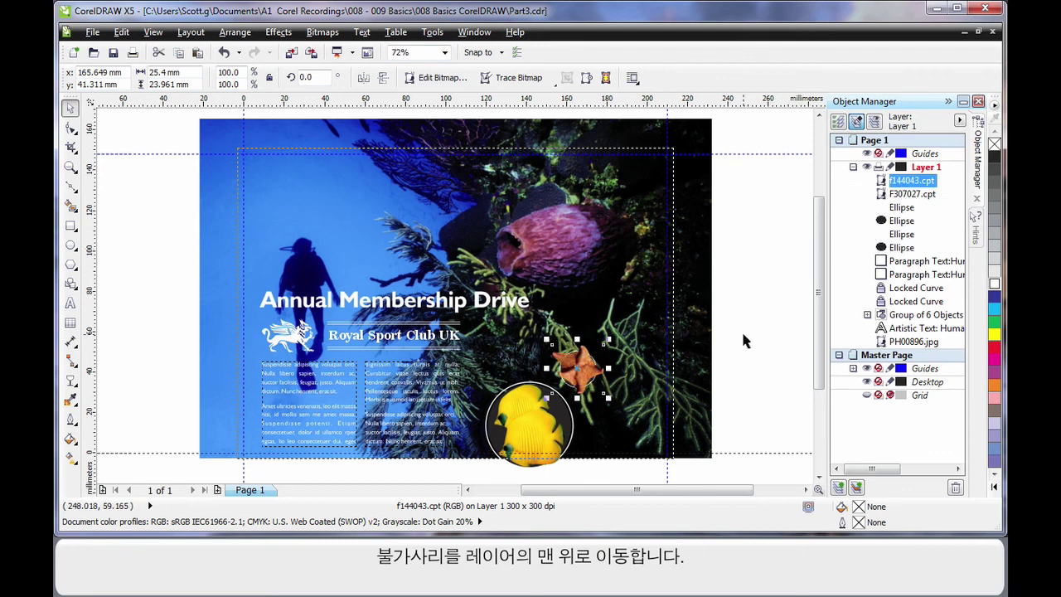
{"action": "left_click_drag", "start_coordinate": [609, 400], "coordinate": [598, 390]}
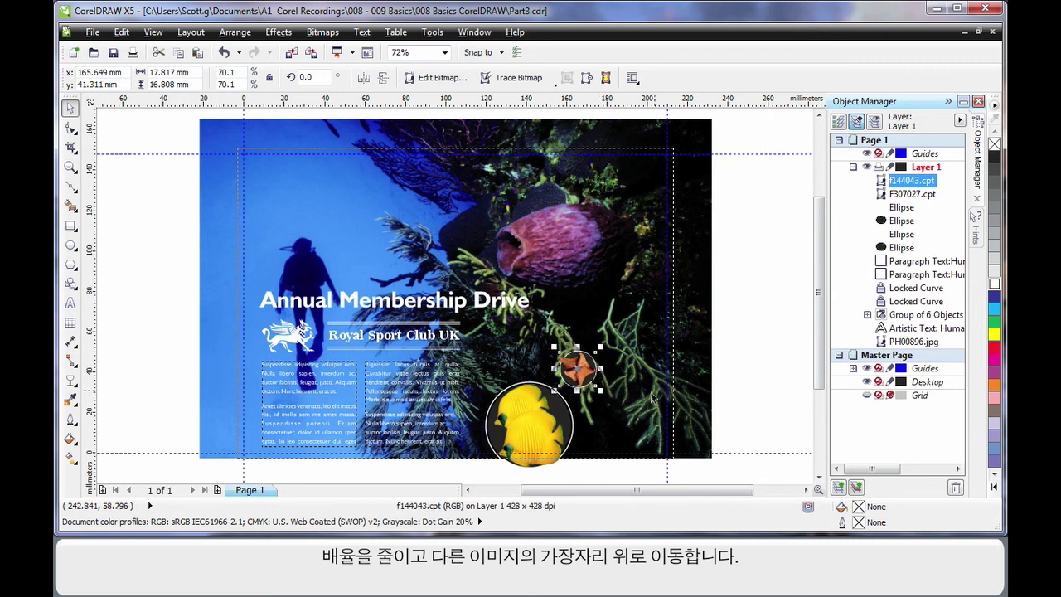
Move the starfish and its circles onto the upper edge of the fish circle and bring them to the front.
{"action": "left_click_drag", "start_coordinate": [755, 305], "coordinate": [570, 395]}
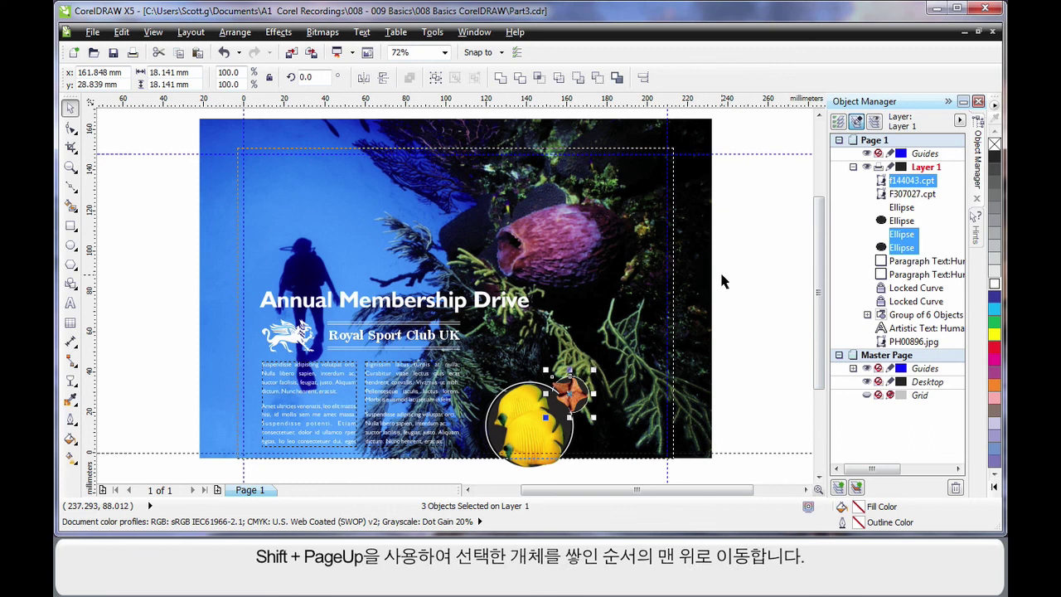
{"action": "key", "text": "shift+Page_Up"}
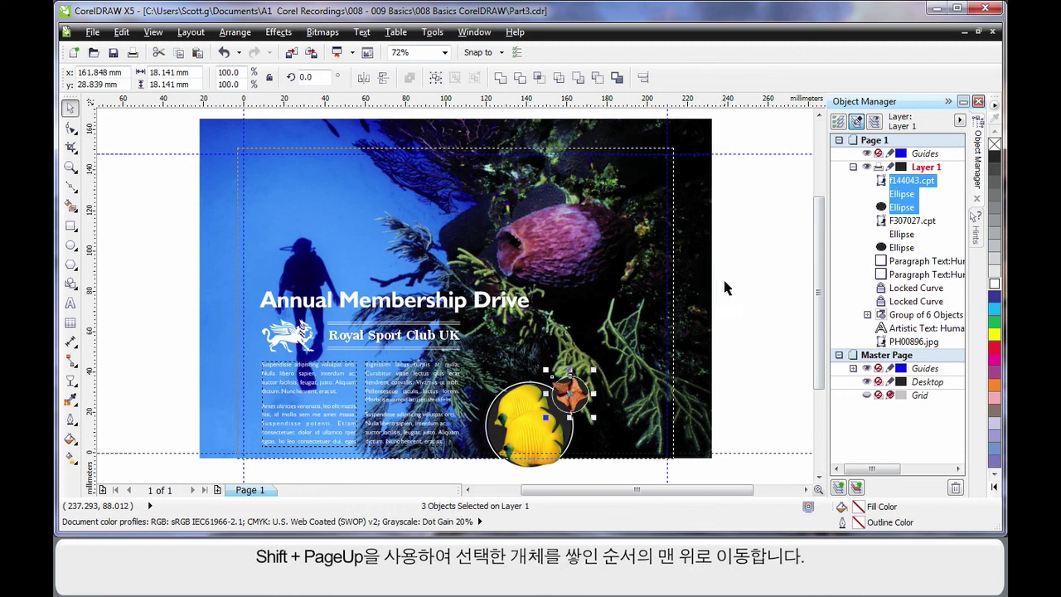
{"action": "left_click", "coordinate": [743, 299]}
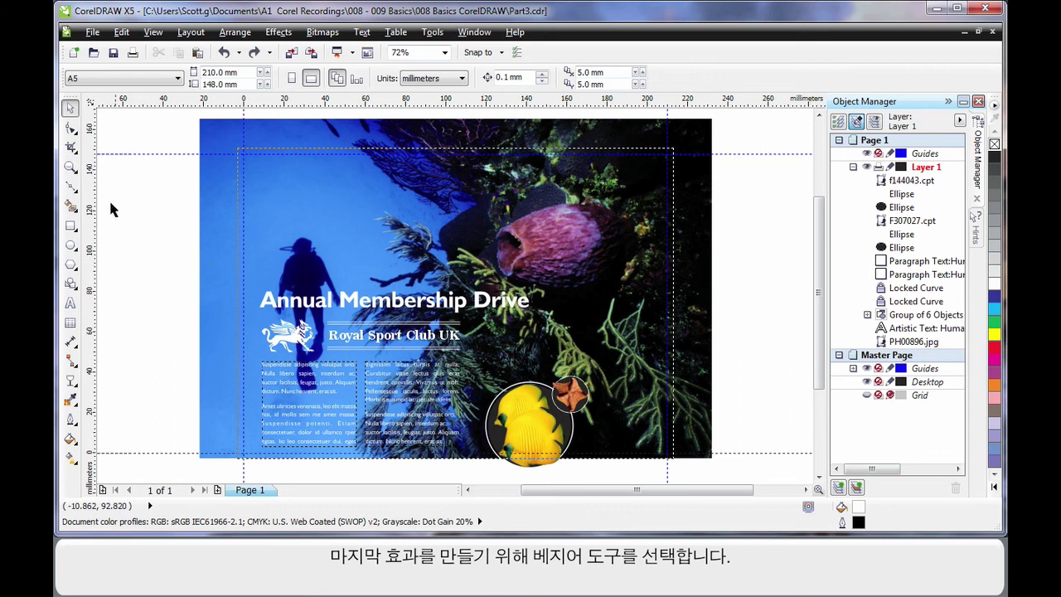
Draw a closed Bézier shape from the page's top midpoint through its two right-hand corners, closing it with an outward-bulging curve.
{"action": "left_click", "coordinate": [76, 191]}
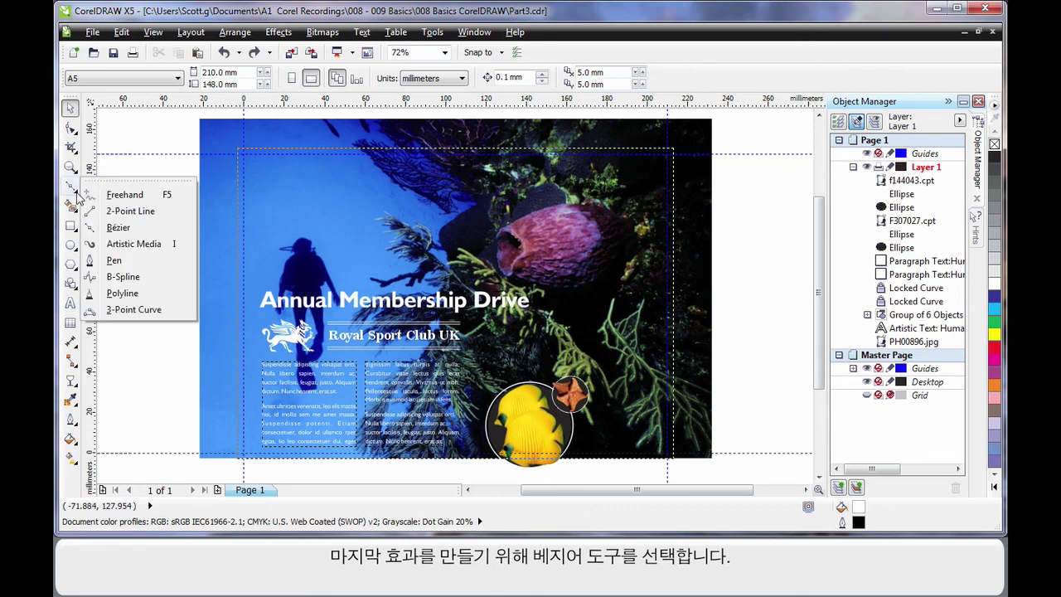
{"action": "left_click", "coordinate": [97, 229]}
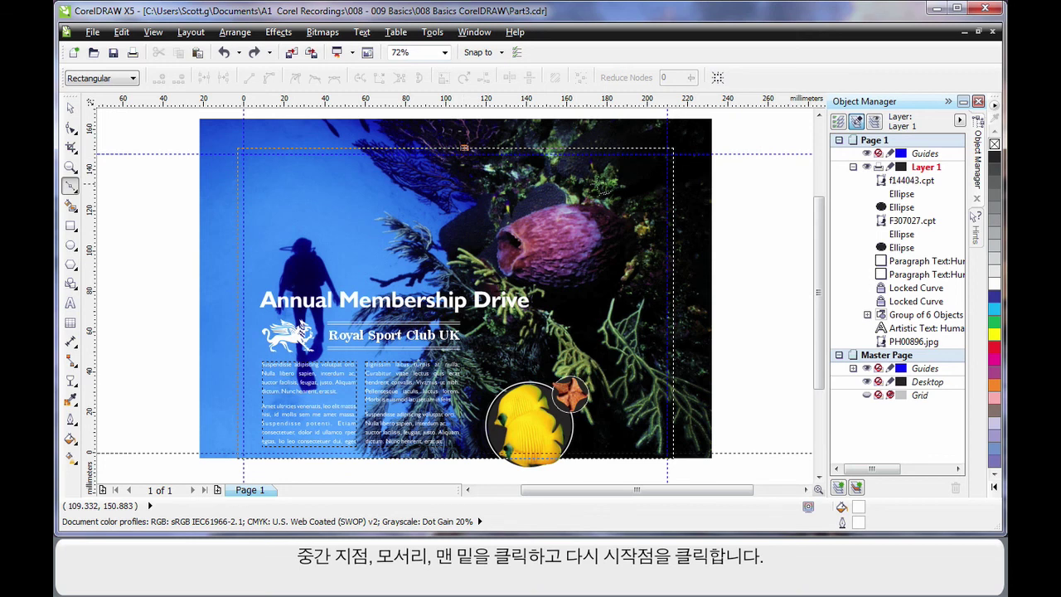
{"action": "left_click", "coordinate": [676, 149]}
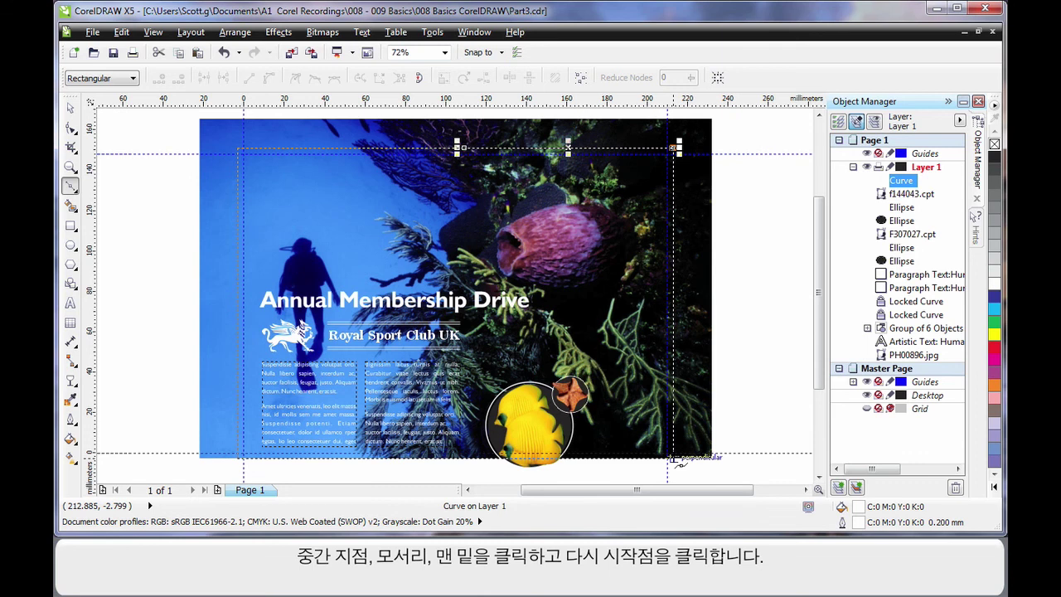
{"action": "left_click", "coordinate": [676, 458]}
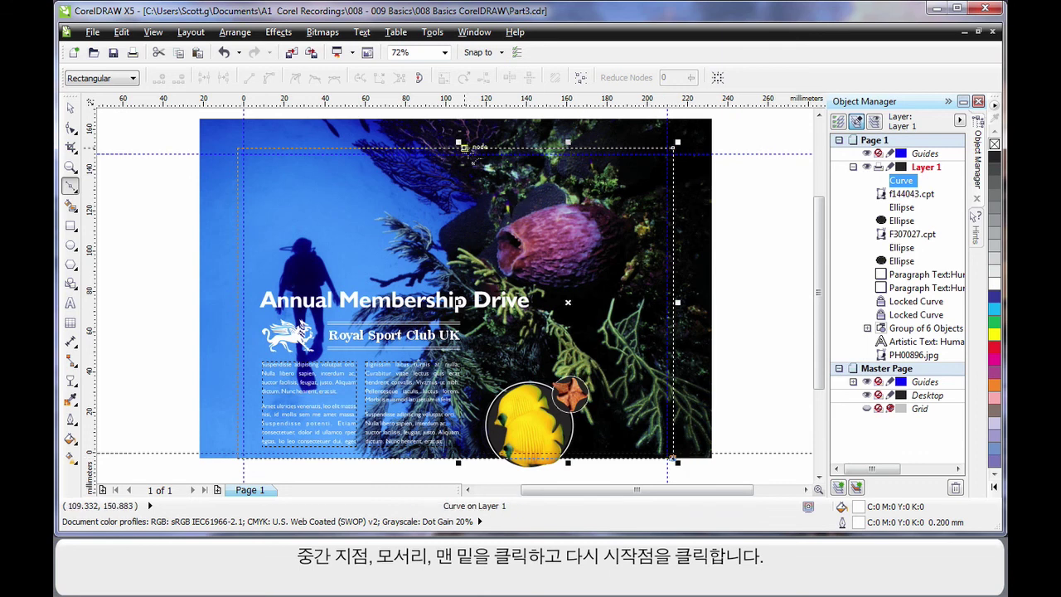
{"action": "mouse_move", "coordinate": [463, 147]}
{"action": "left_mouse_down"}
{"action": "mouse_move", "coordinate": [455, 124]}
{"action": "mouse_move", "coordinate": [487, 195]}
{"action": "mouse_move", "coordinate": [614, 197]}
{"action": "mouse_move", "coordinate": [623, 170]}
{"action": "mouse_move", "coordinate": [616, 164]}
{"action": "mouse_move", "coordinate": [627, 168]}
{"action": "left_mouse_up"}
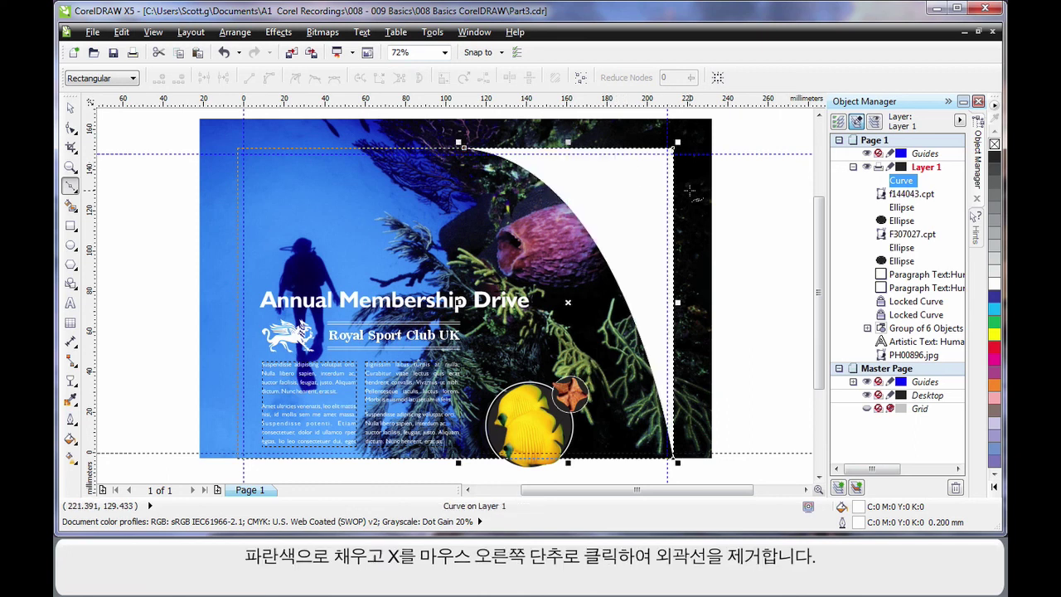
Fill the curved corner shape with blue C:60 M:40 Y:0 K:0 and remove its outline.
{"action": "left_click", "coordinate": [996, 451]}
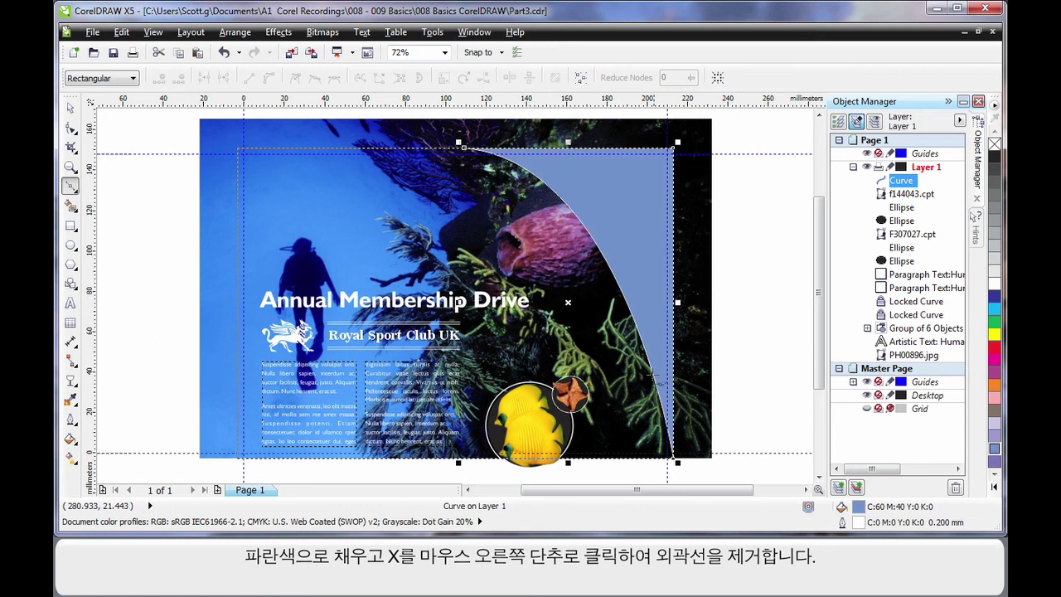
{"action": "right_click", "coordinate": [995, 144]}
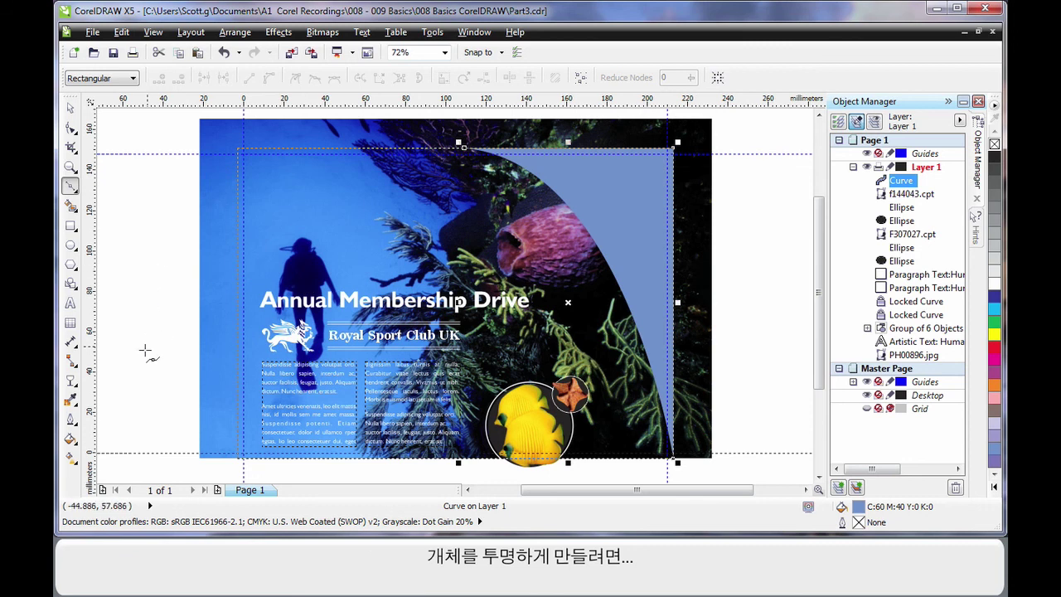
Apply a uniform 50% transparency to the blue curved corner shape.
{"action": "left_click", "coordinate": [76, 390]}
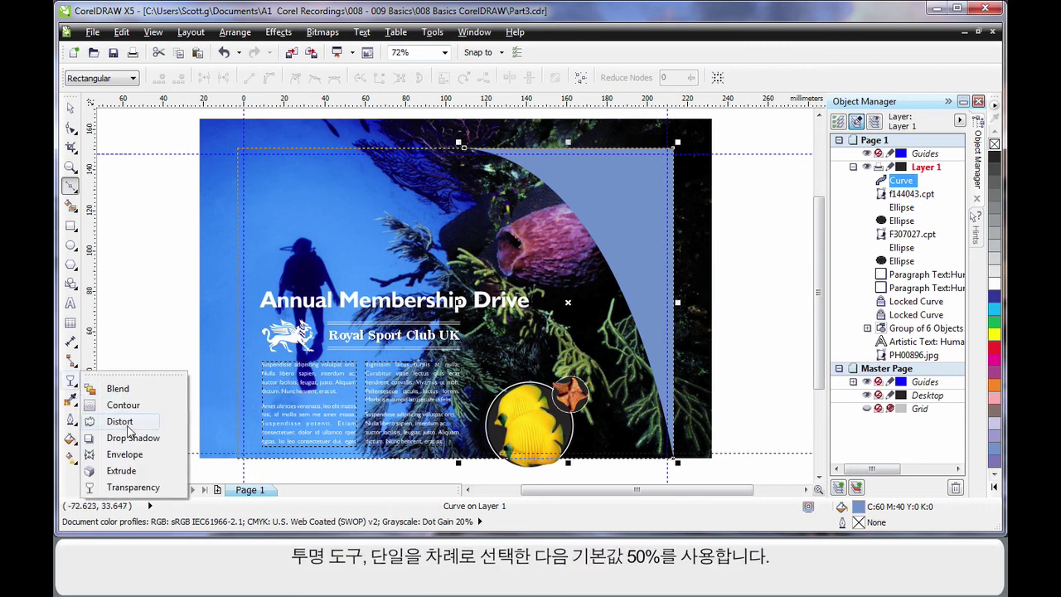
{"action": "left_click", "coordinate": [127, 490]}
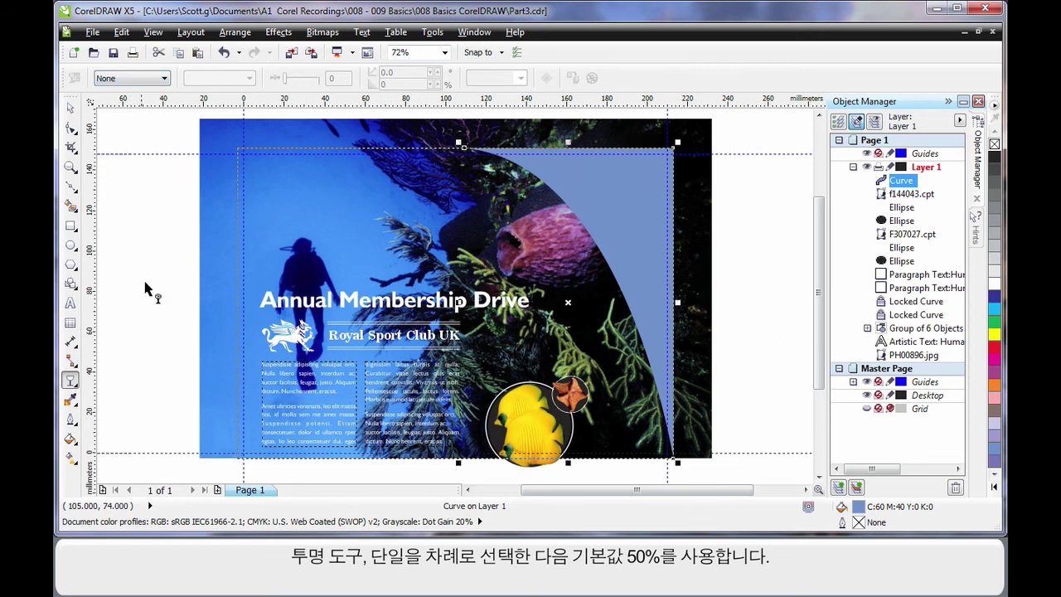
{"action": "left_click", "coordinate": [162, 80]}
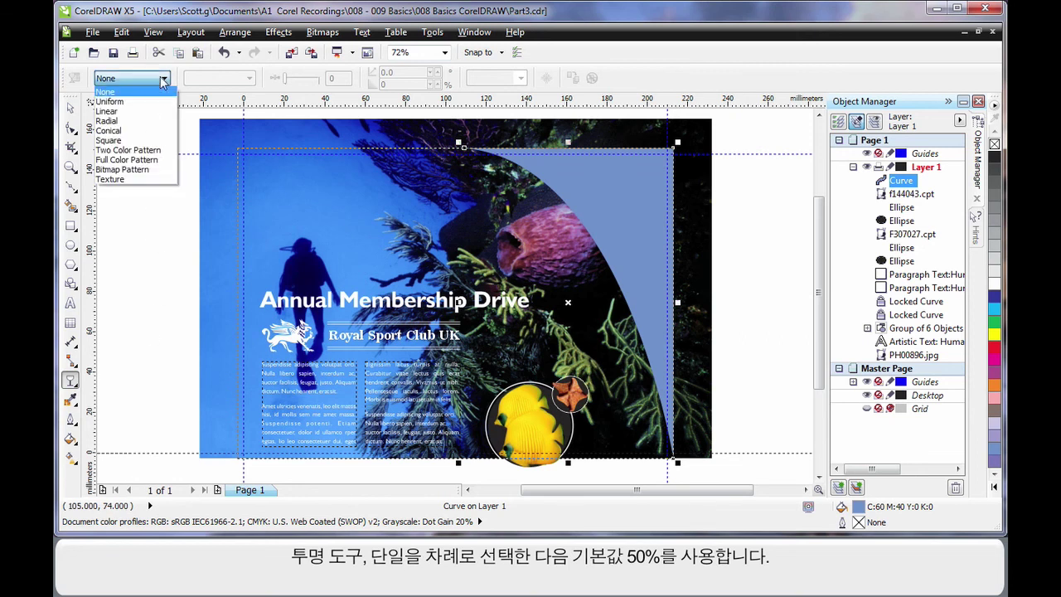
{"action": "left_click", "coordinate": [126, 102]}
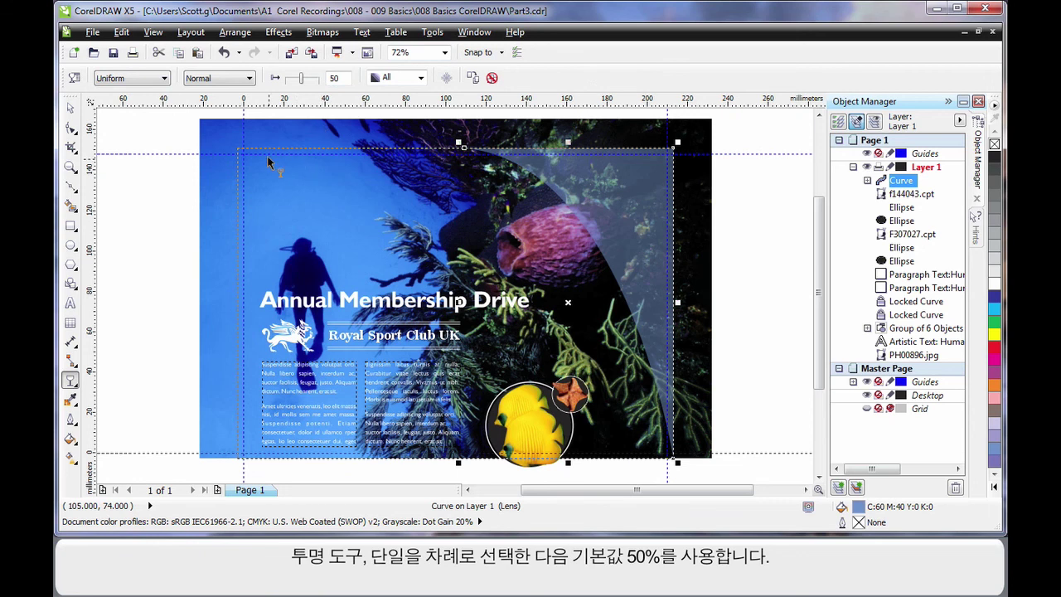
Draw a two-point Bézier curve from the page's bottom-right corner to its top edge, arching slightly differently from the transparent shape.
{"action": "left_click", "coordinate": [72, 190]}
{"action": "left_click", "coordinate": [91, 230]}
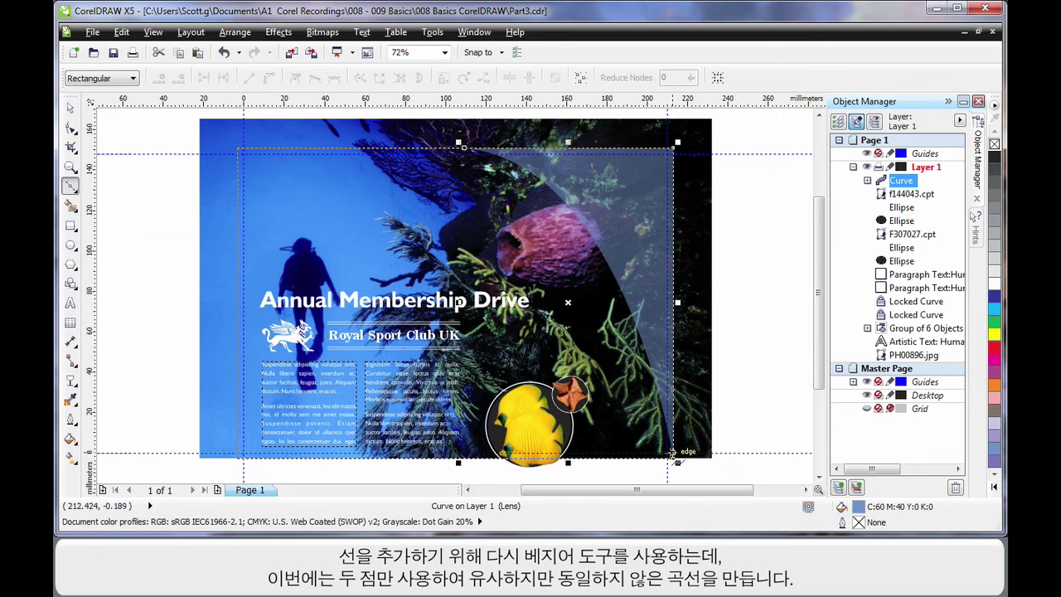
{"action": "left_click", "coordinate": [673, 454]}
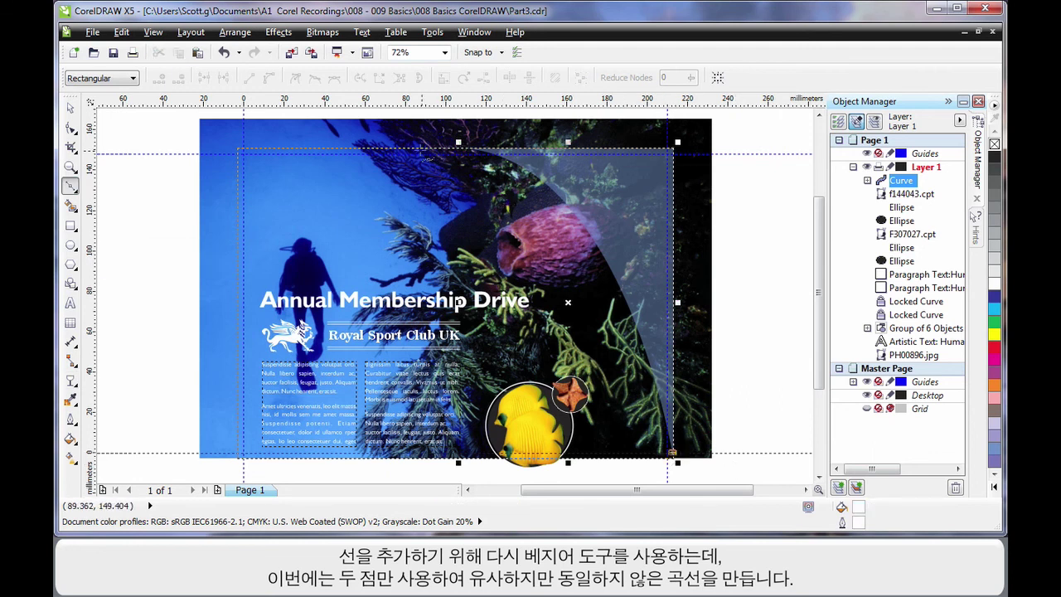
{"action": "left_click_drag", "start_coordinate": [418, 146], "coordinate": [251, 131]}
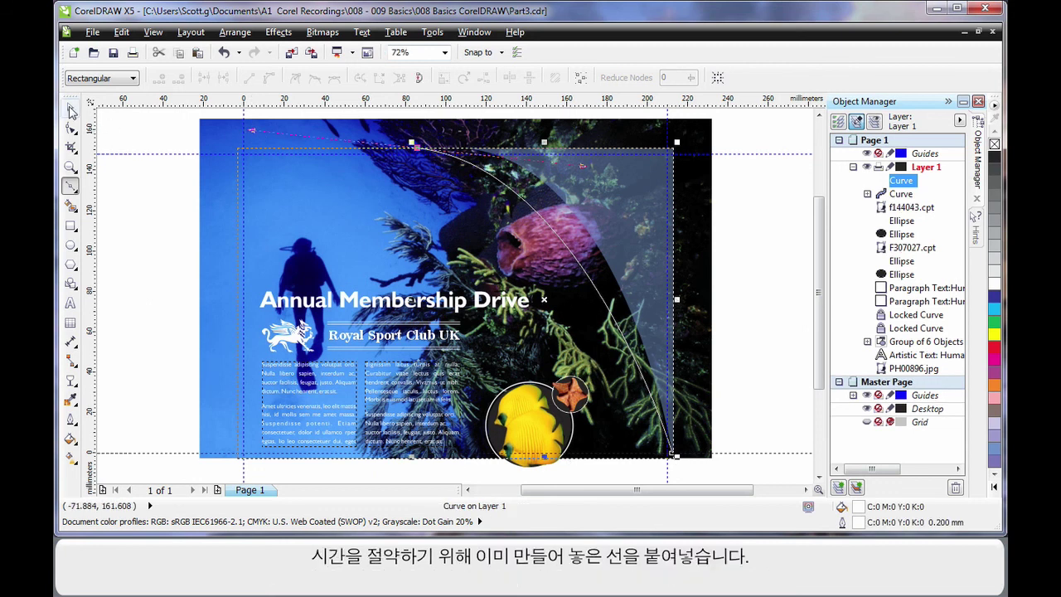
Deselect the new curve and paste the prepared set of white curves and circles onto the page.
{"action": "left_click", "coordinate": [70, 108]}
{"action": "left_click", "coordinate": [759, 224]}
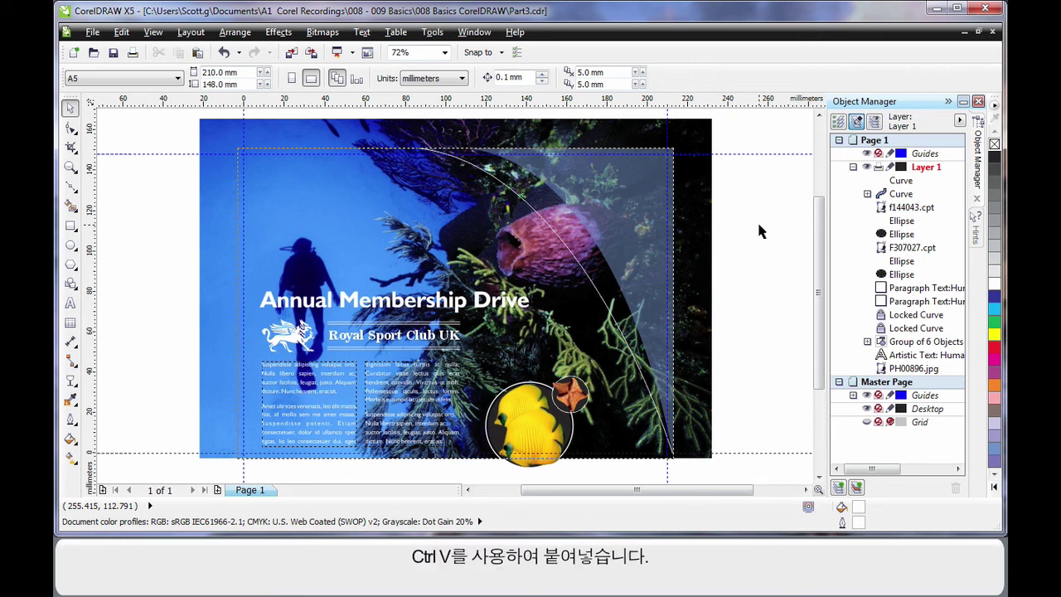
{"action": "key", "text": "ctrl+v"}
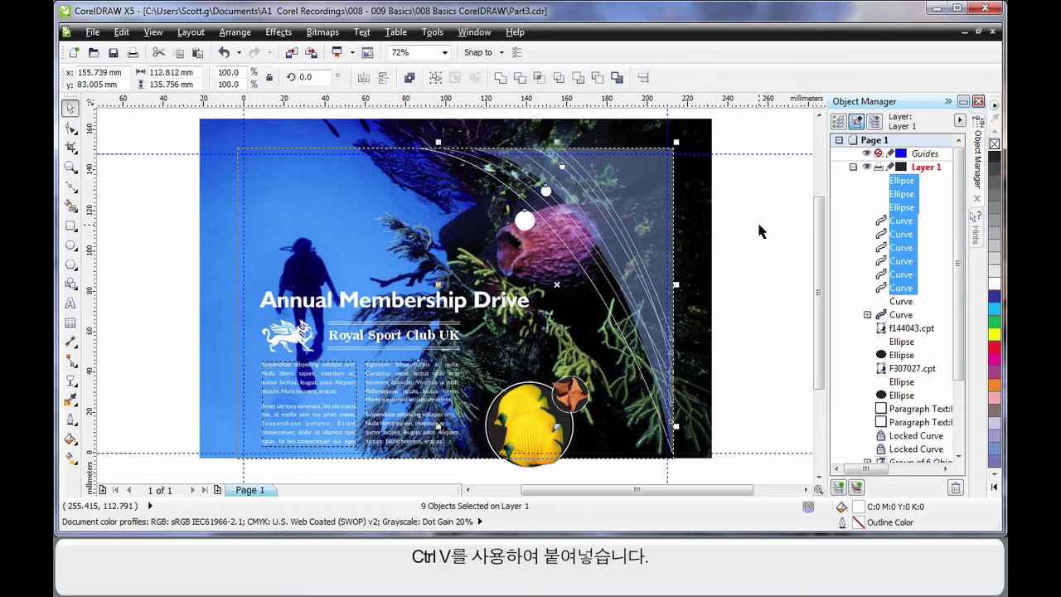
{"action": "left_click", "coordinate": [758, 224]}
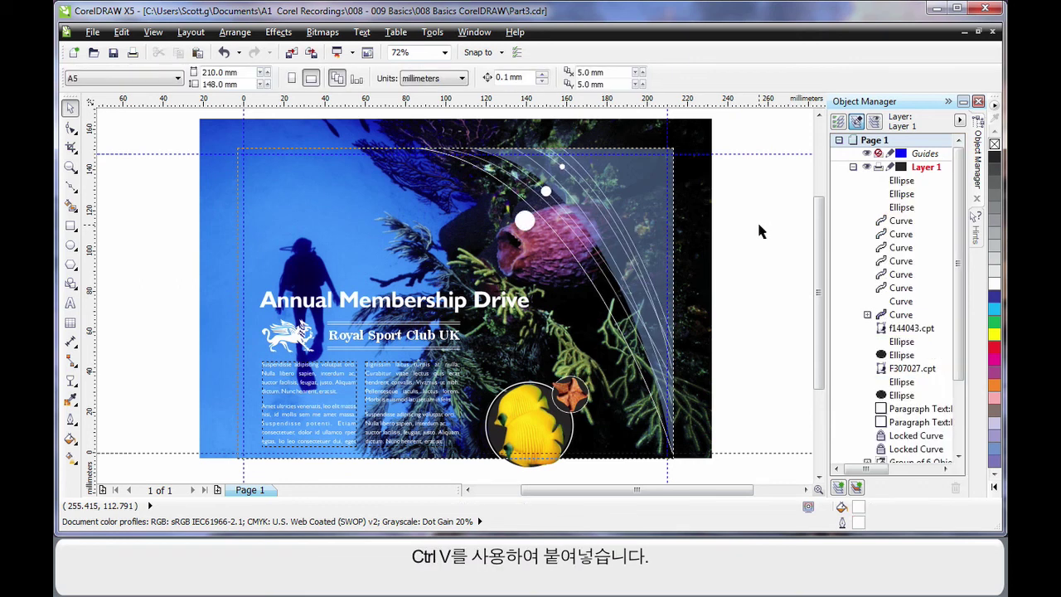
Place a copy of the largest white circle lower along the curves, just below the pink sponge.
{"action": "left_click", "coordinate": [526, 223]}
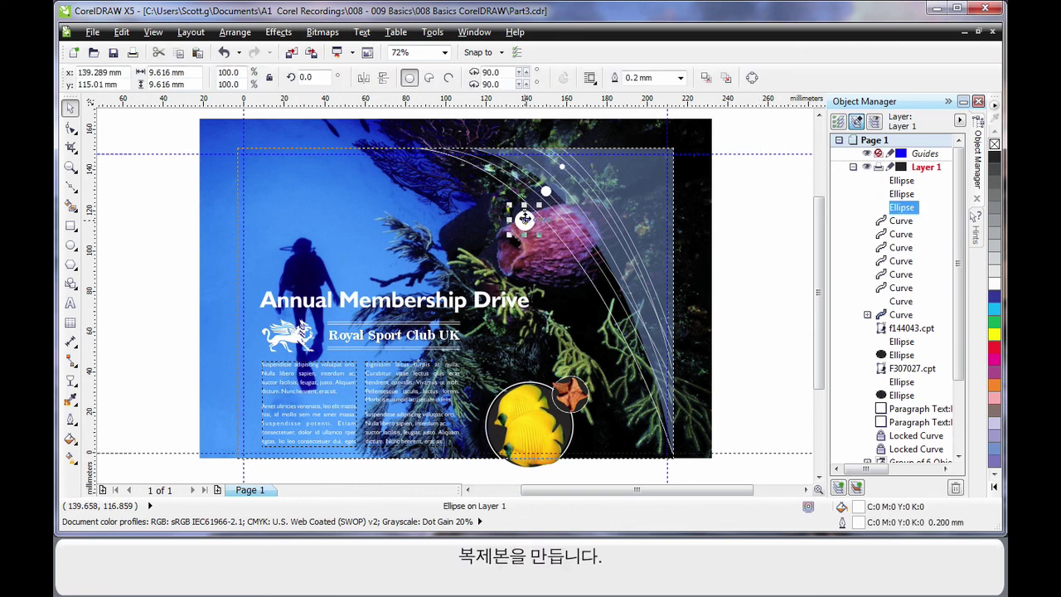
{"action": "left_click_drag", "start_coordinate": [526, 219], "coordinate": [566, 284]}
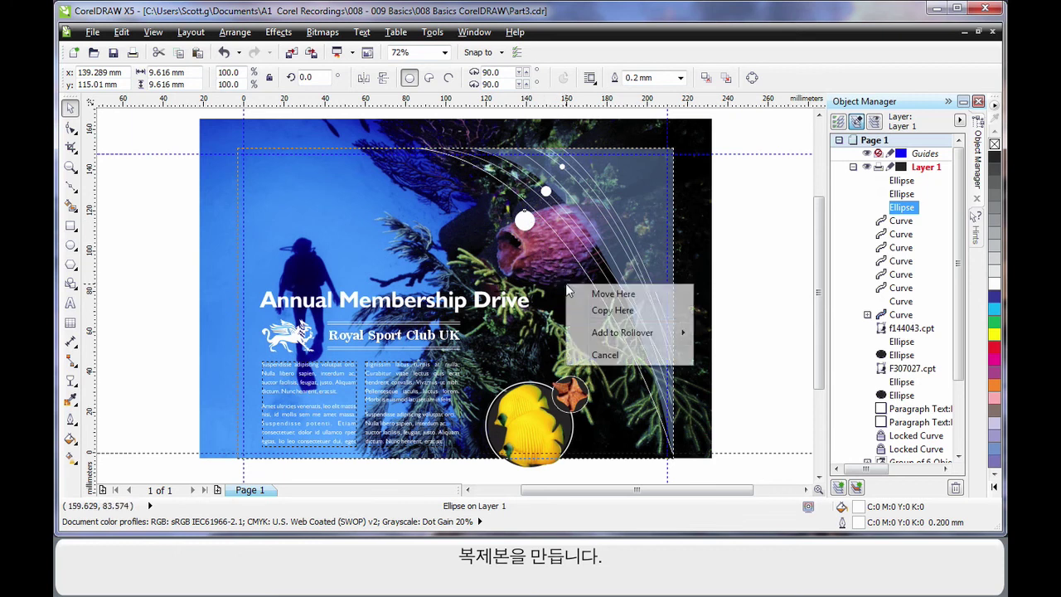
{"action": "left_click", "coordinate": [614, 311]}
{"action": "left_click", "coordinate": [761, 269]}
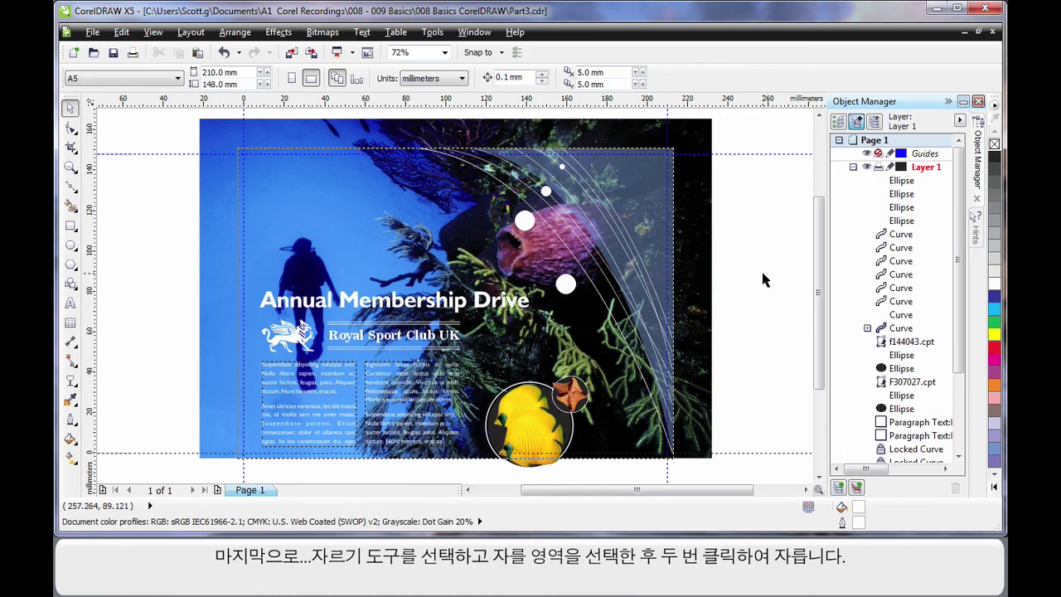
Crop the whole layout to the dashed bleed border around the page, about 217 by 155 mm, and deselect everything.
{"action": "left_click", "coordinate": [71, 148]}
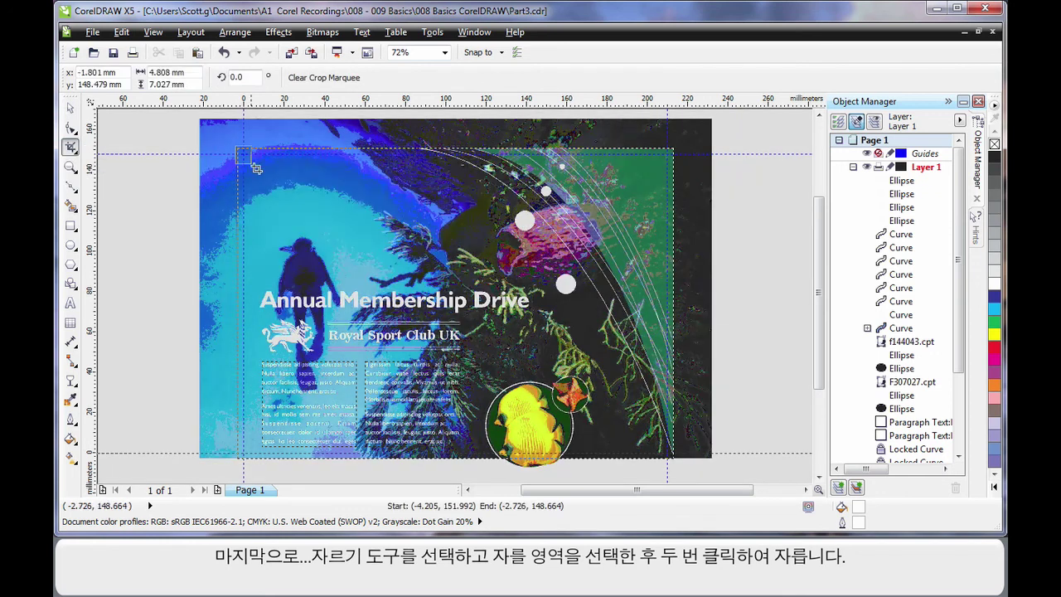
{"action": "left_click_drag", "start_coordinate": [238, 149], "coordinate": [678, 462]}
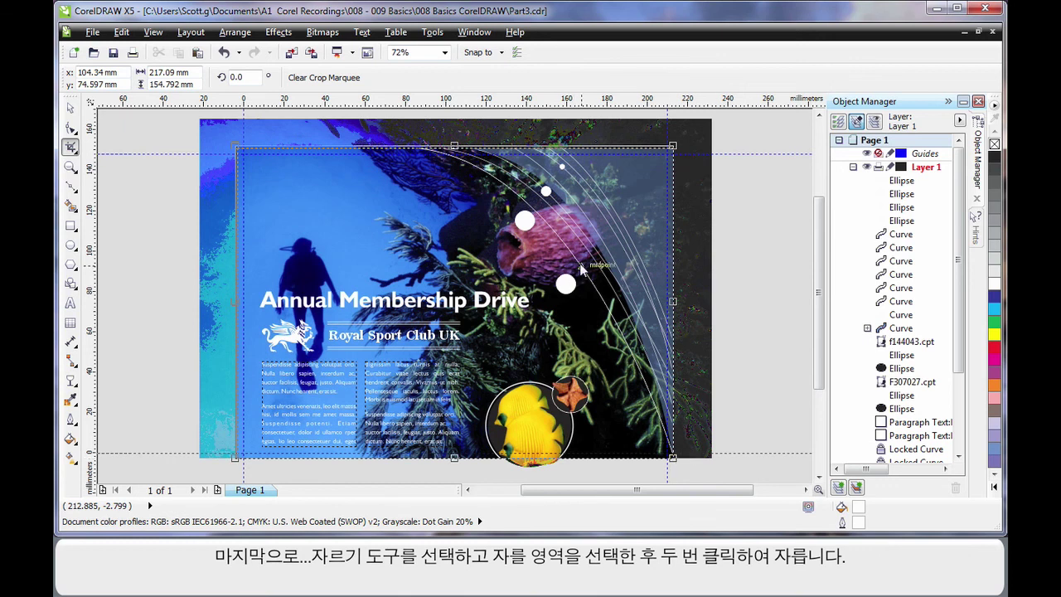
{"action": "double_click", "coordinate": [581, 265]}
{"action": "left_click", "coordinate": [71, 108]}
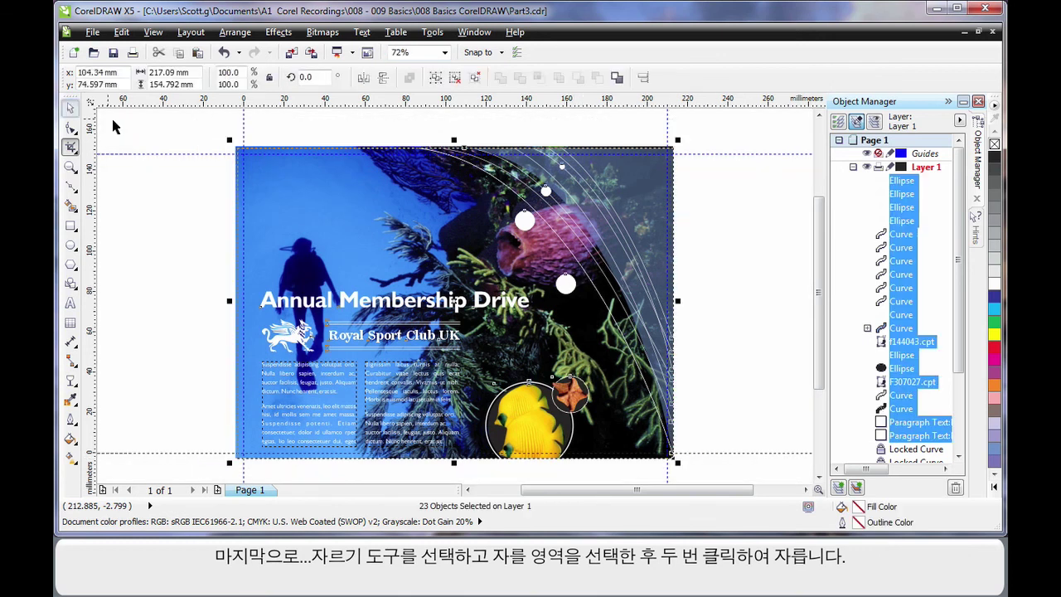
{"action": "left_click", "coordinate": [146, 154]}
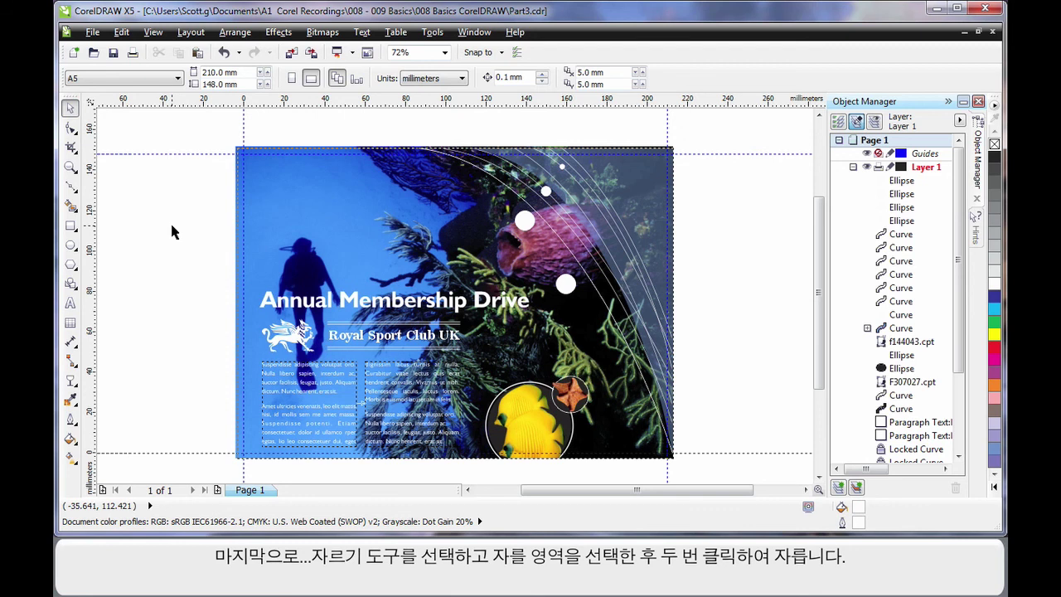